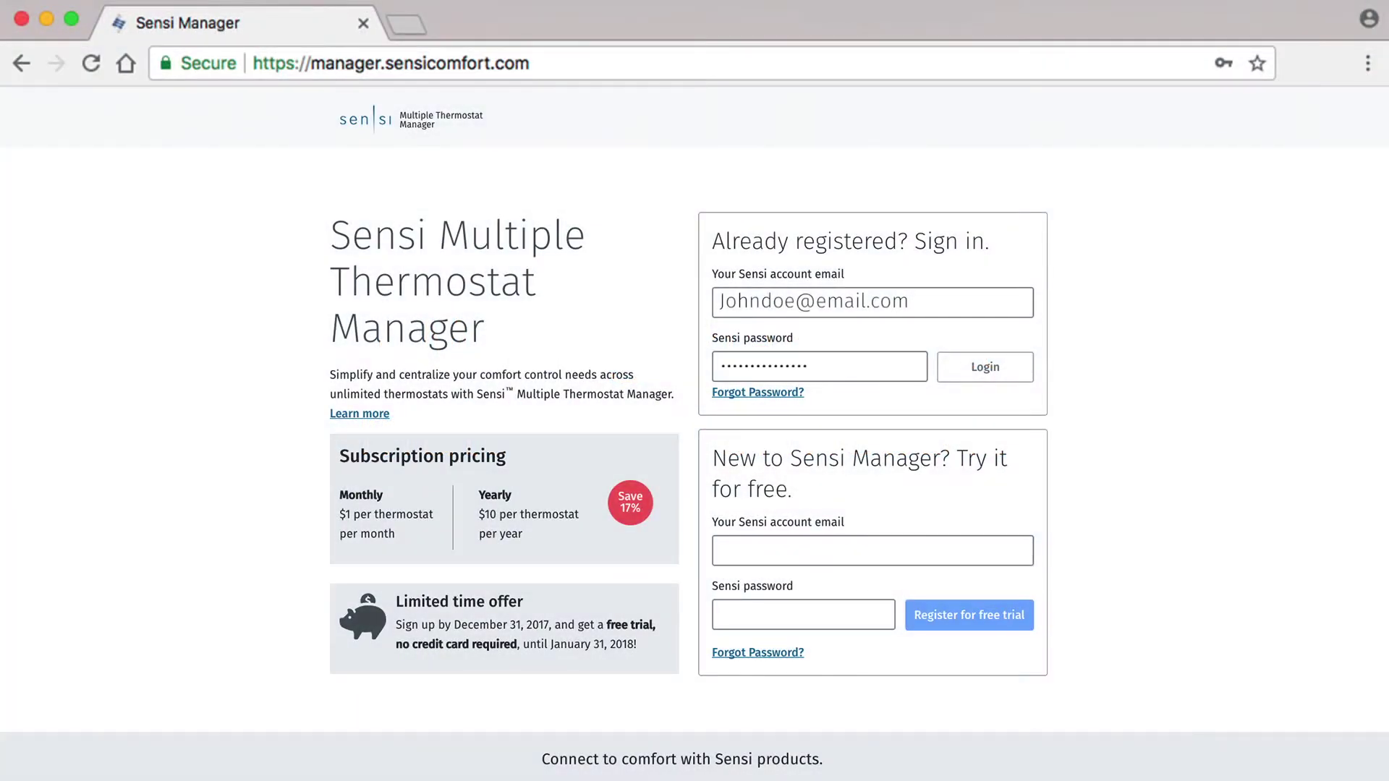
Step: Sign in to Sensi Manager with the account email and password
click(977, 366)
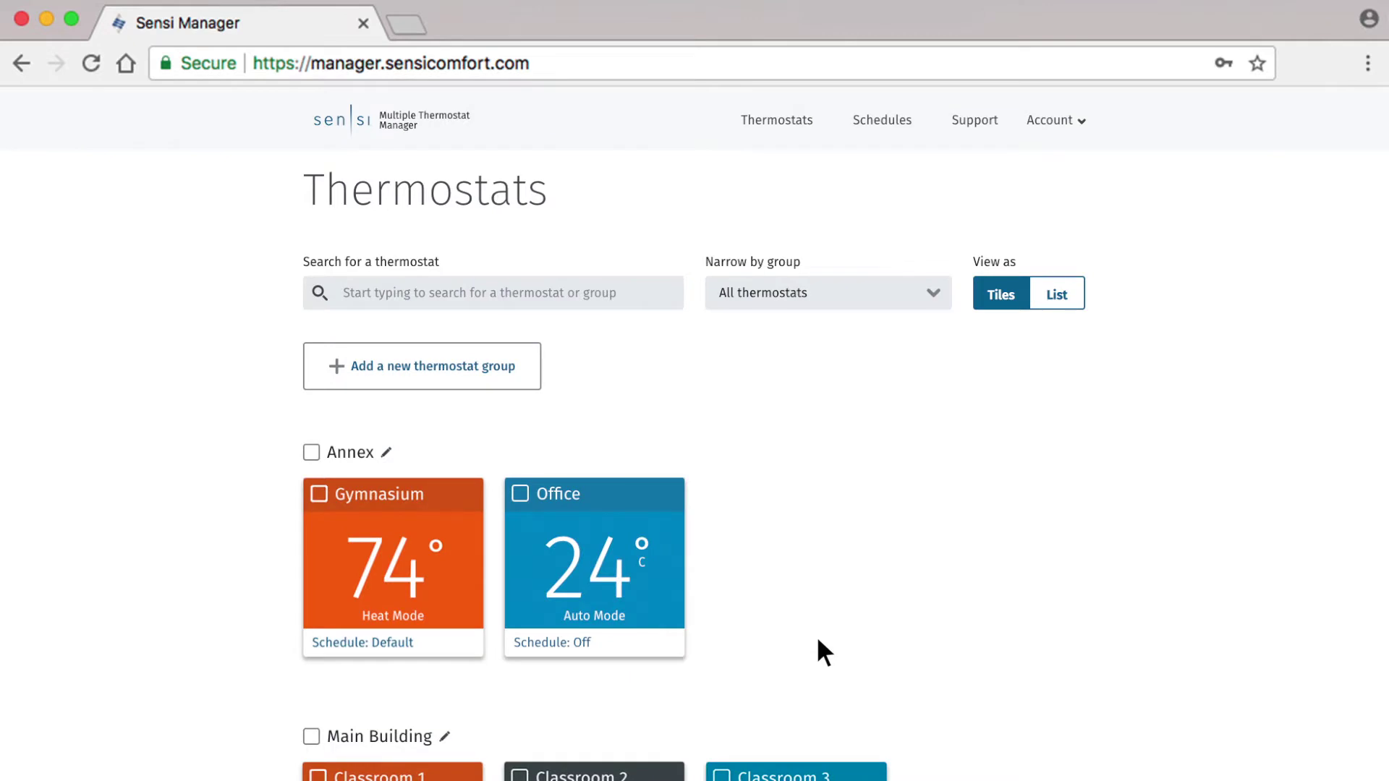
Step: Select the Classroom 1 and Classroom 2 thermostats on the Thermostats page
scroll(816, 635, down, 4)
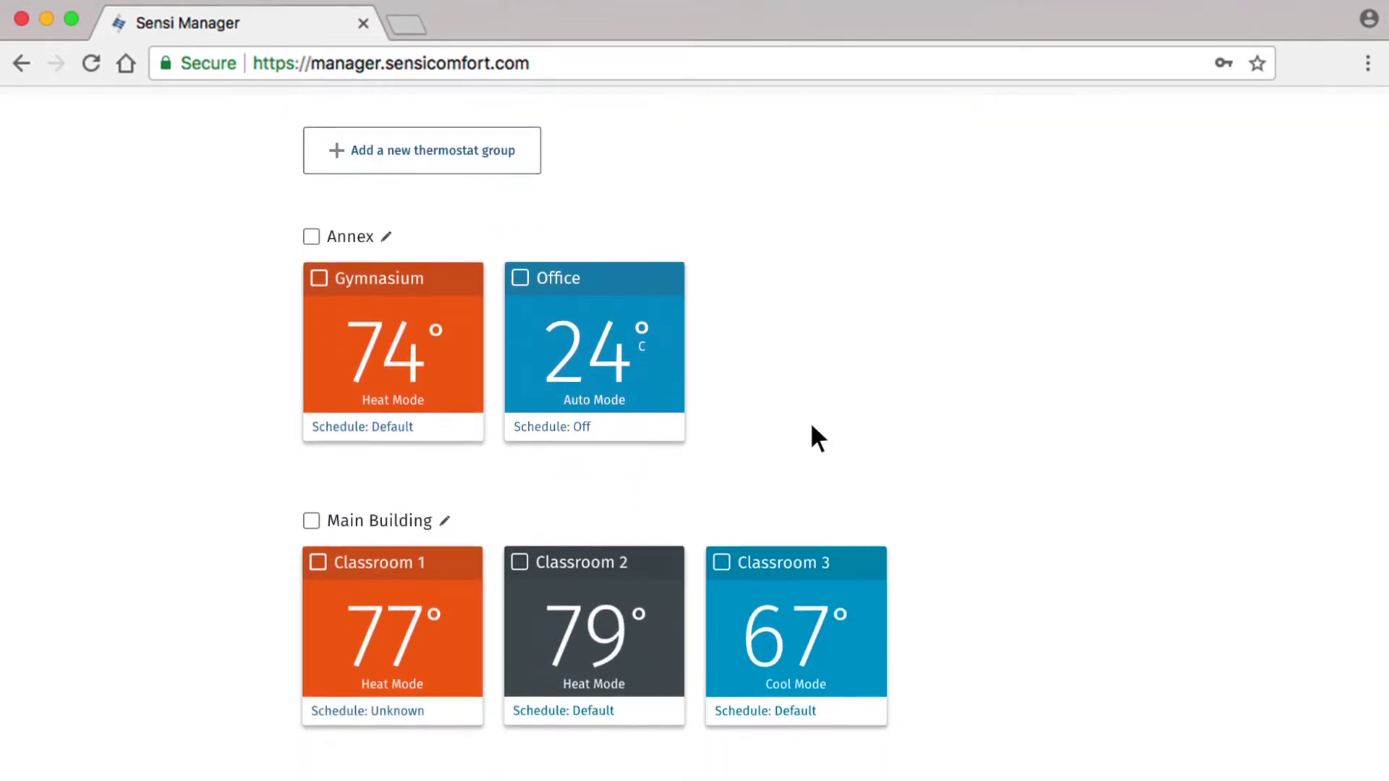
click(317, 508)
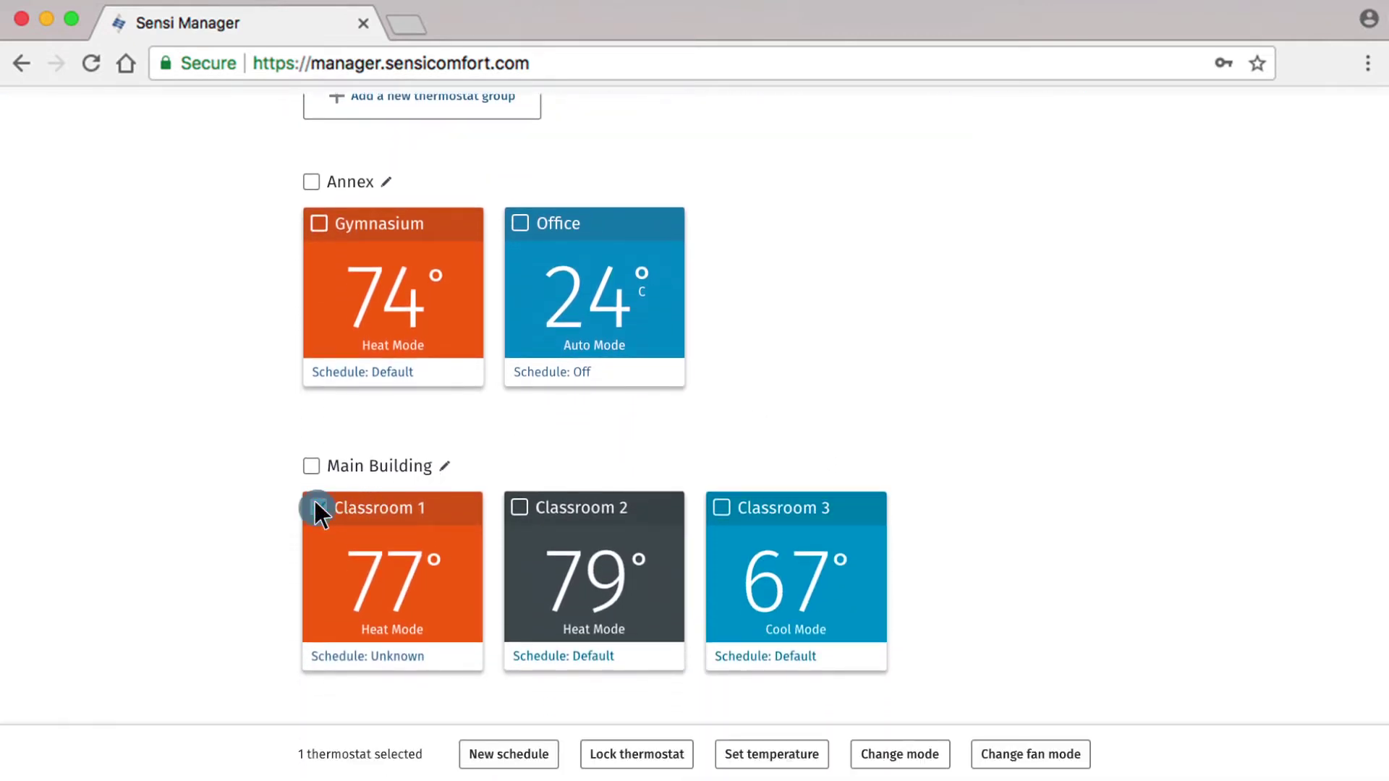
click(519, 507)
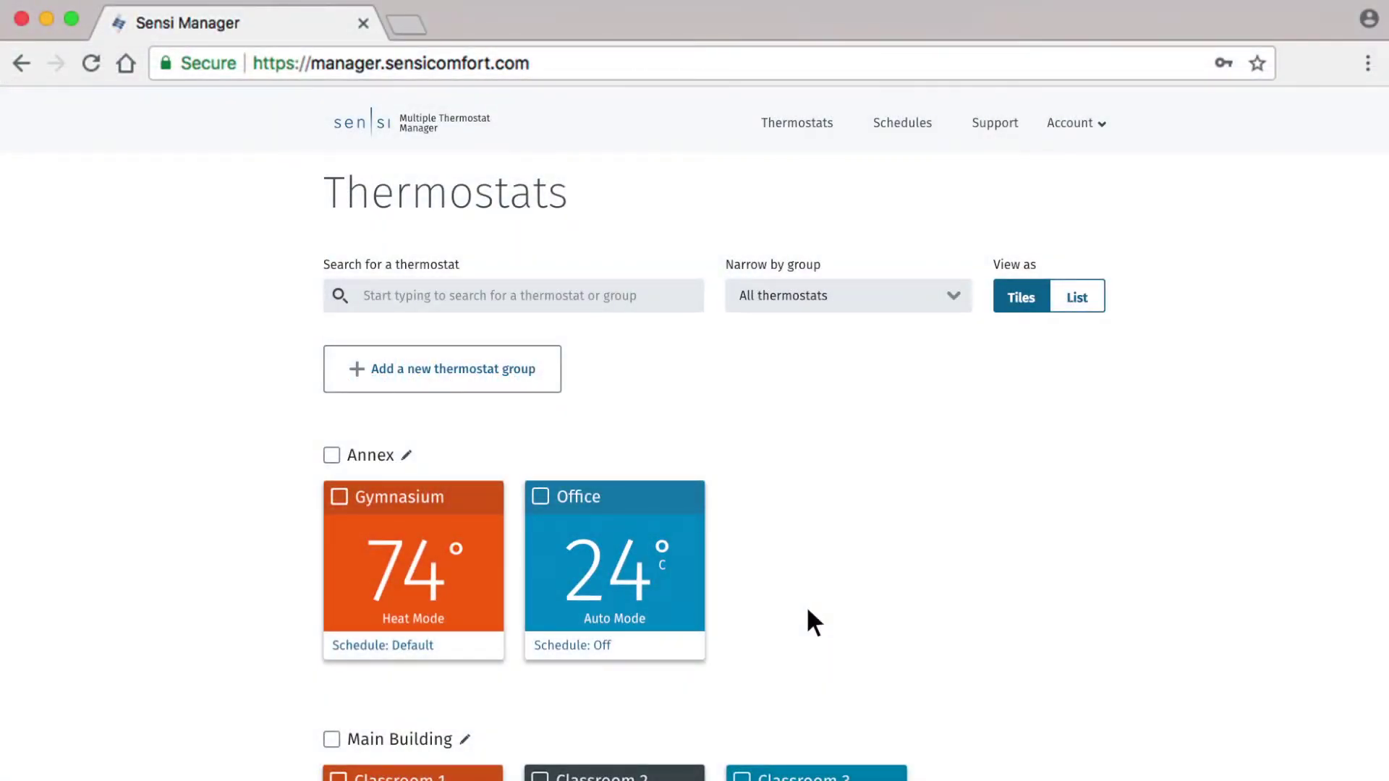
Step: Select Classrooms 1, 2 and 3 in the Main Building group
scroll(807, 610, down, 3)
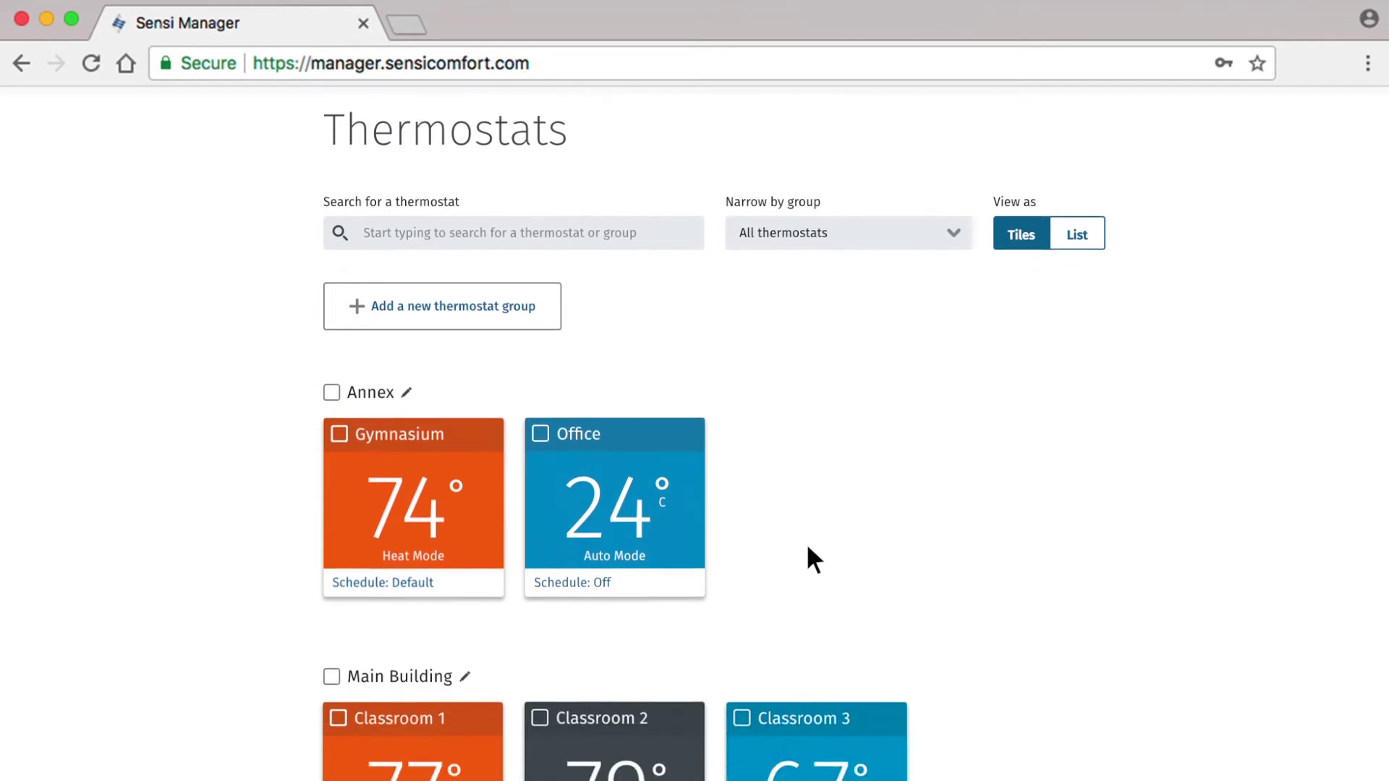
scroll(808, 491, down, 5)
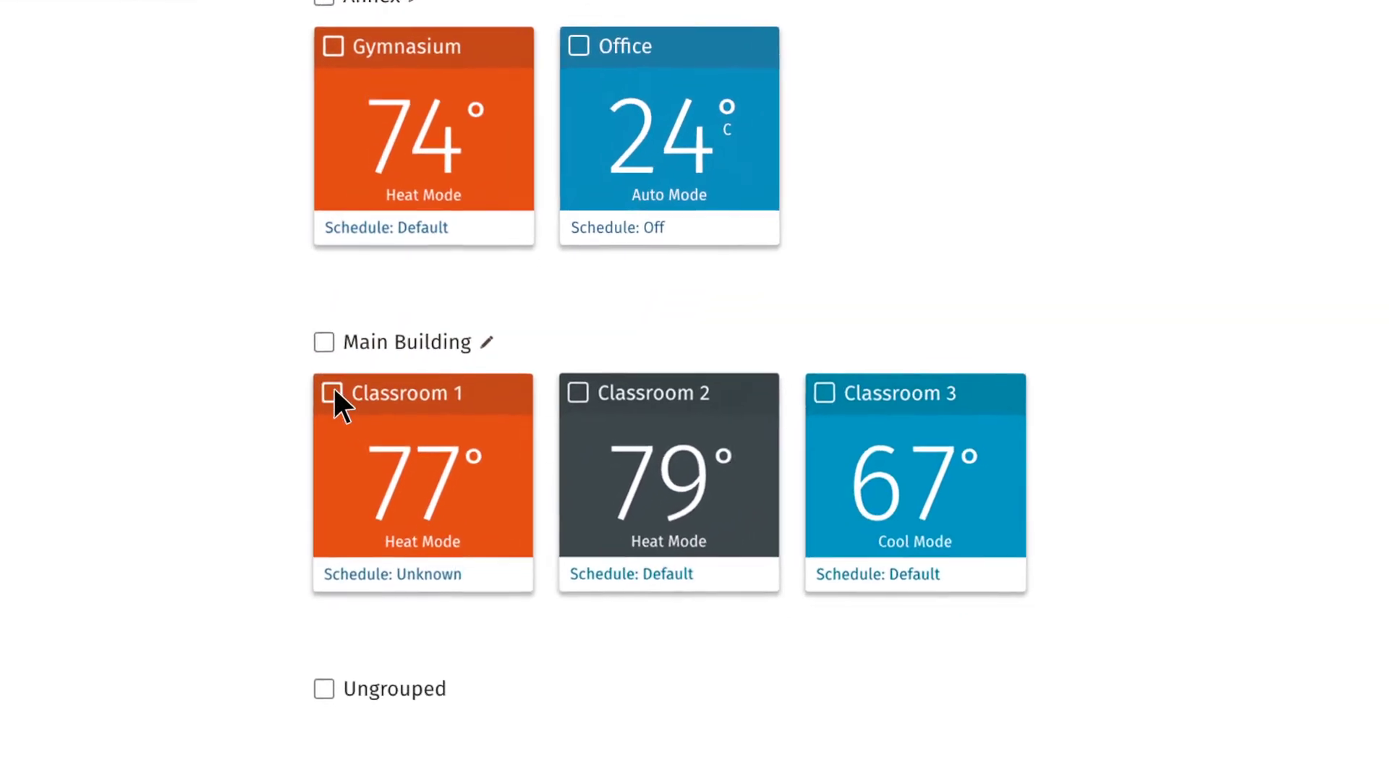
click(332, 394)
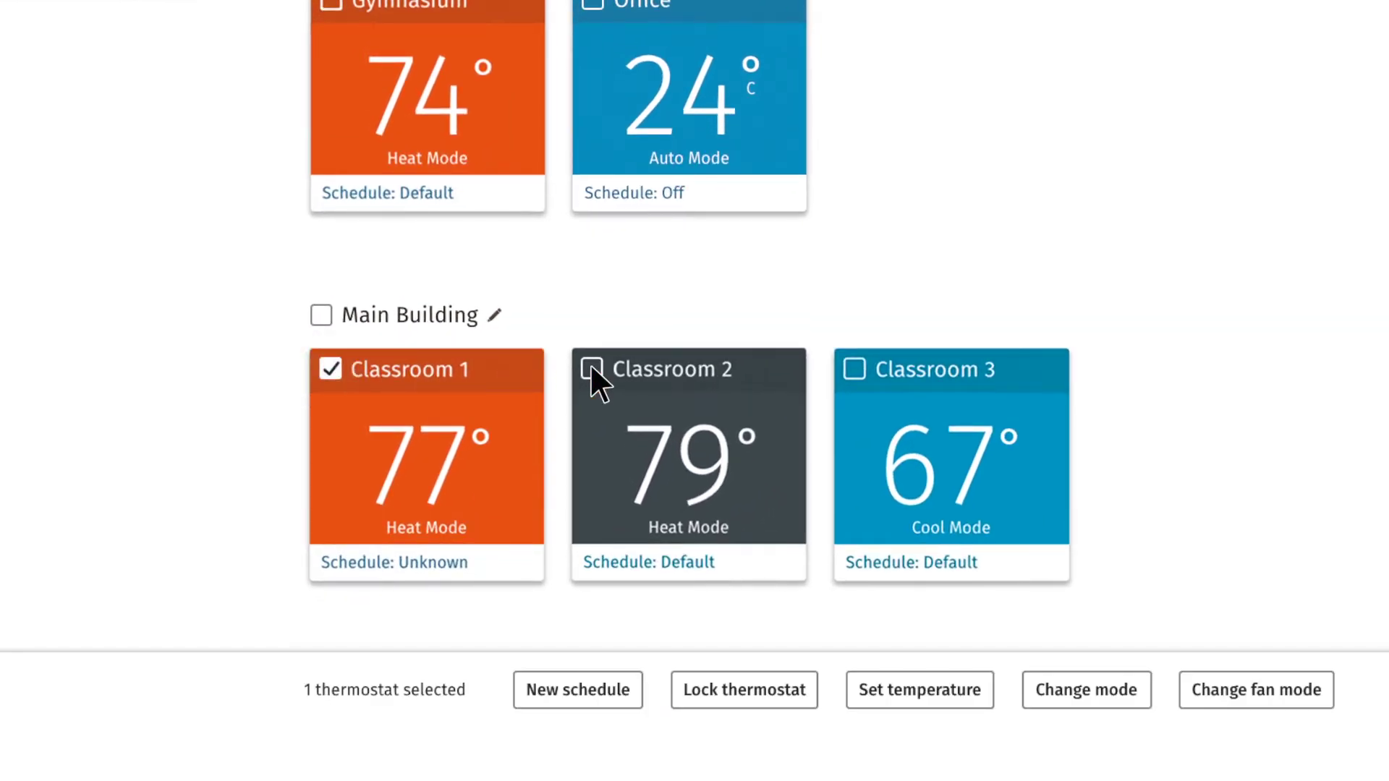
click(577, 393)
click(824, 392)
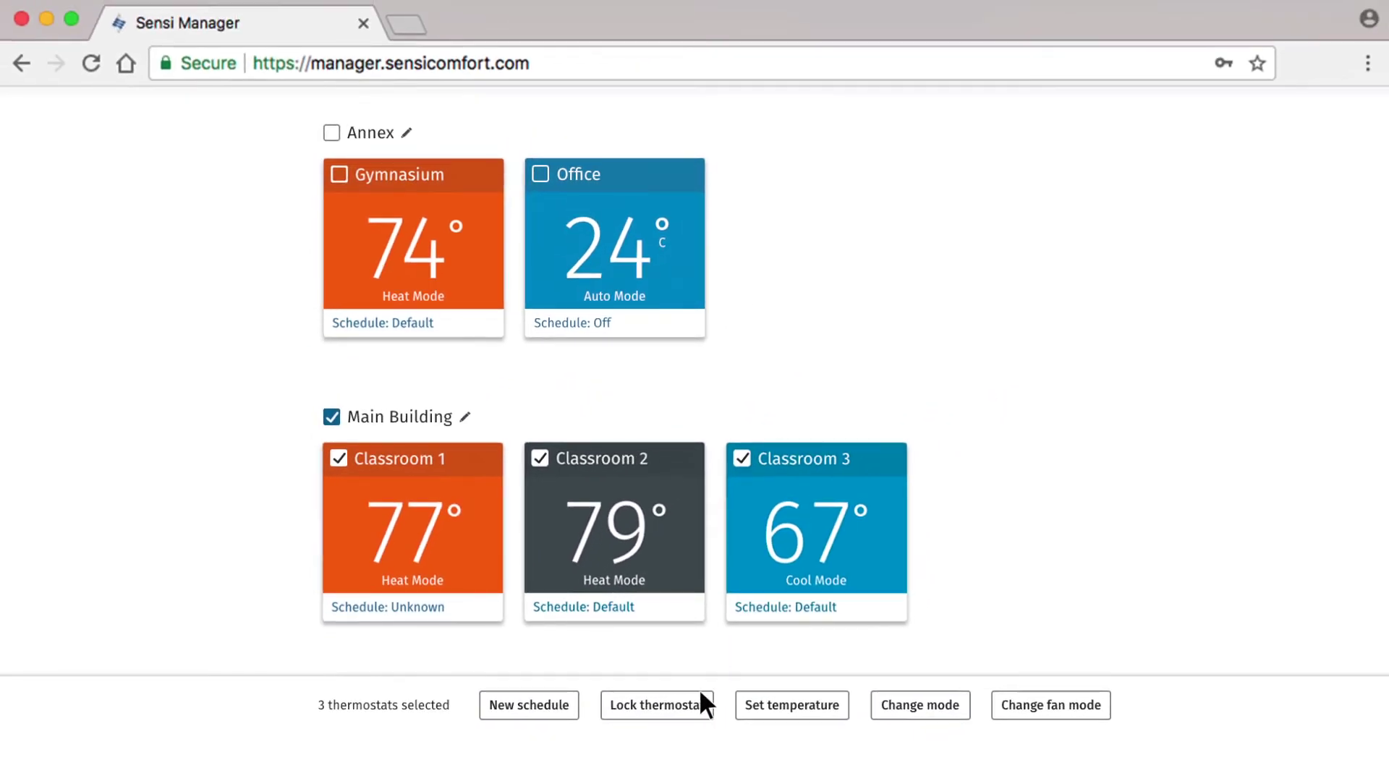
Step: Lock the three classroom thermostats, then clear the Main Building selection
click(692, 701)
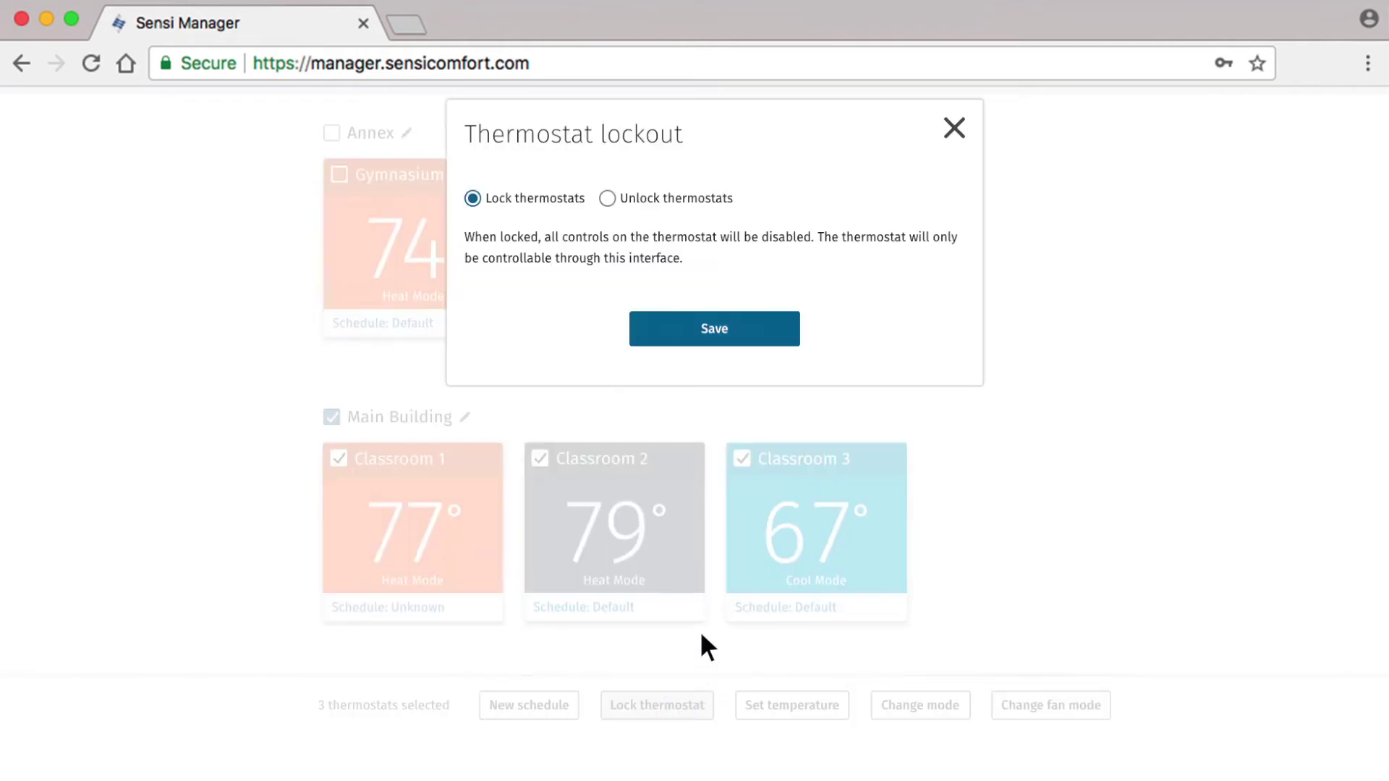
click(734, 329)
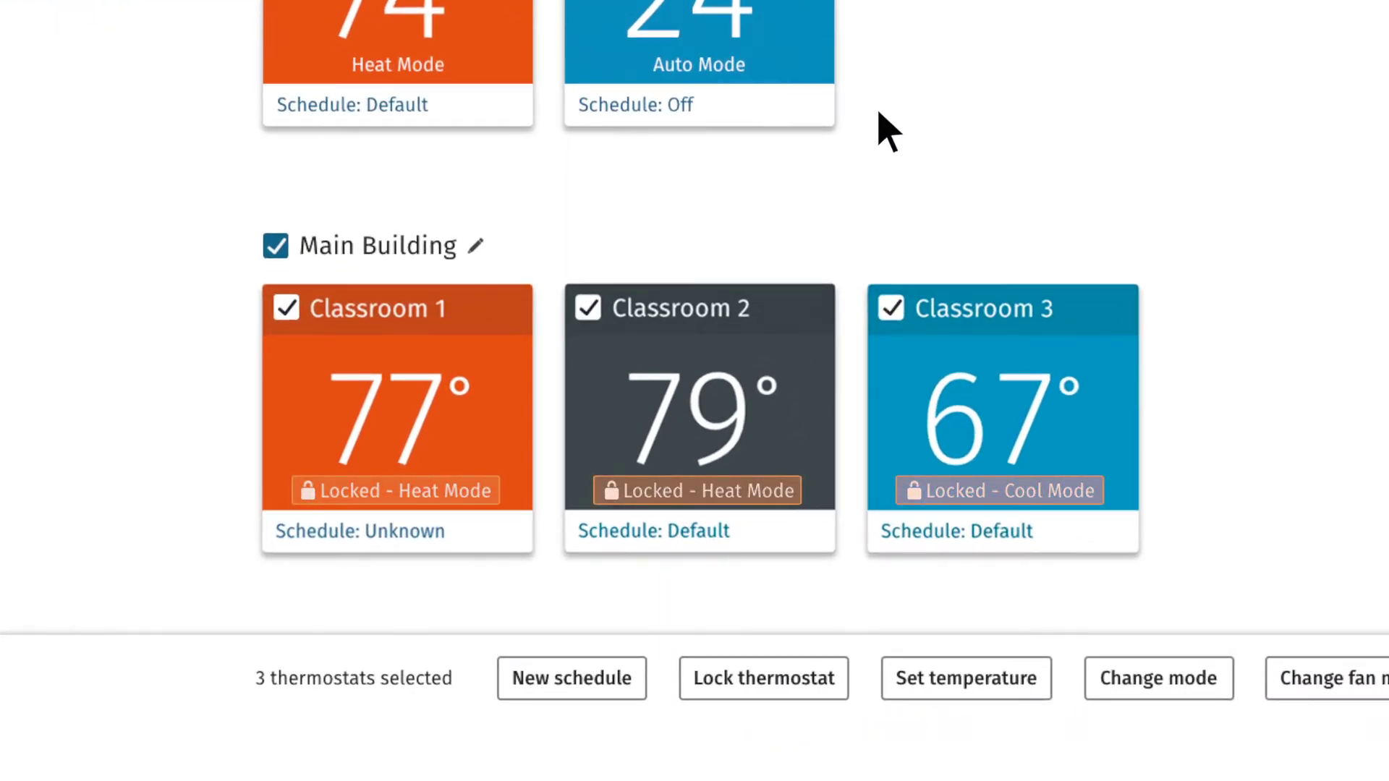
click(275, 246)
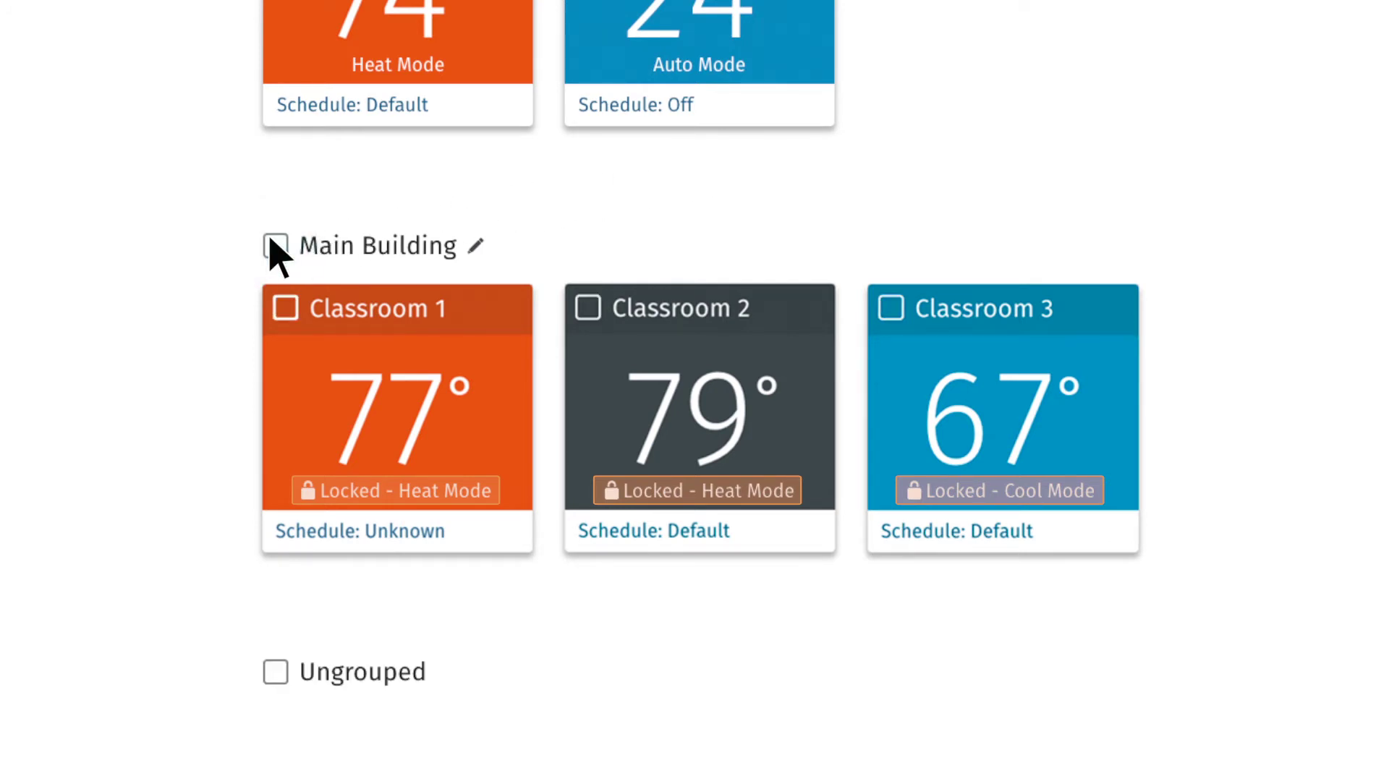
Step: Select the Gymnasium and Classroom 2 thermostats and save a lockout setting for them
click(339, 175)
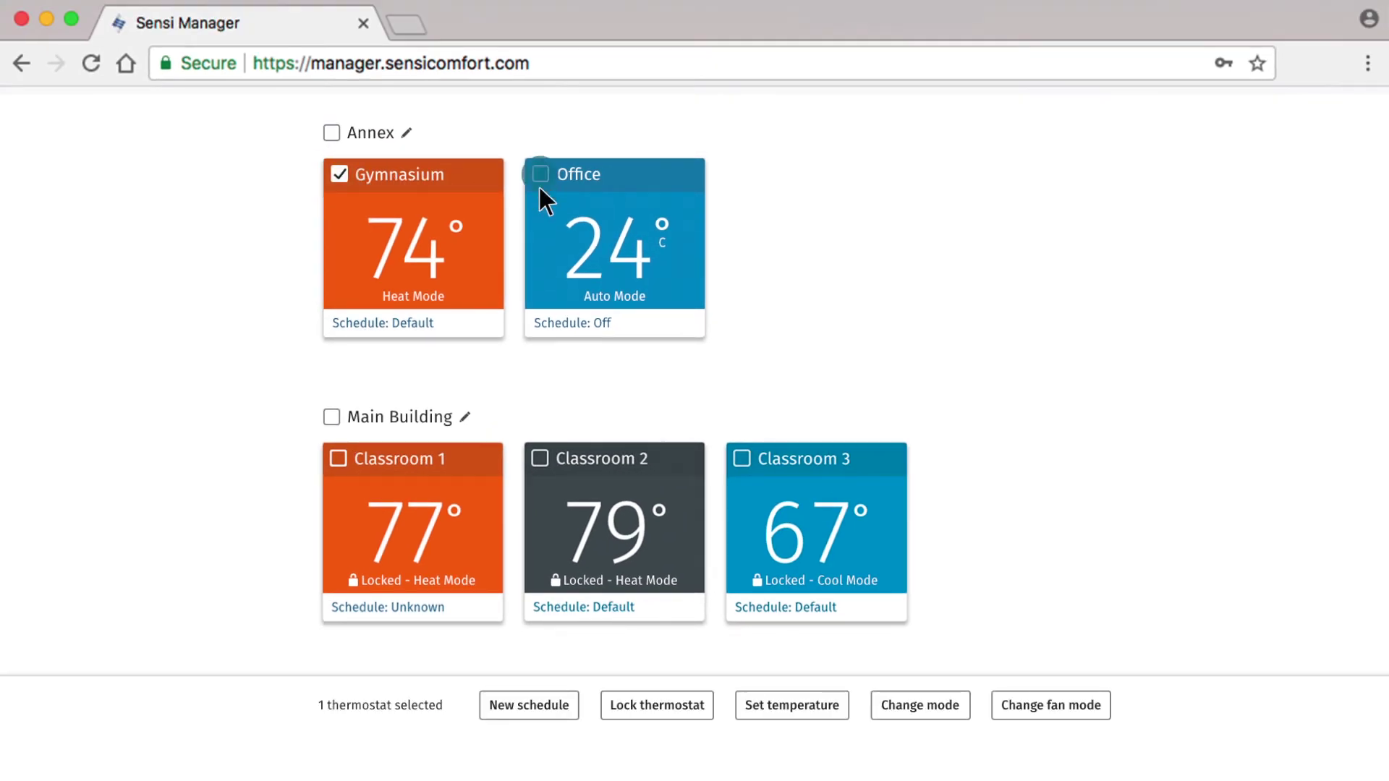
click(539, 458)
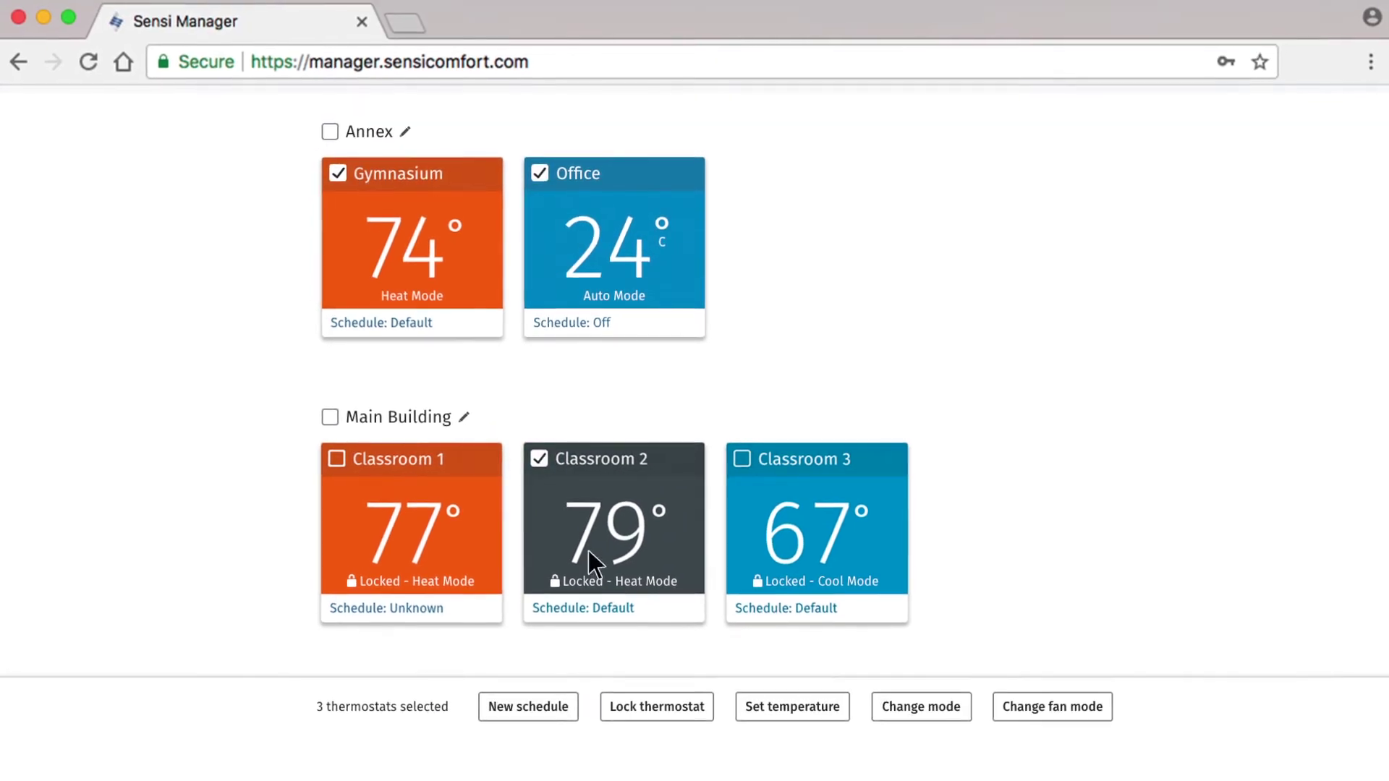
click(669, 707)
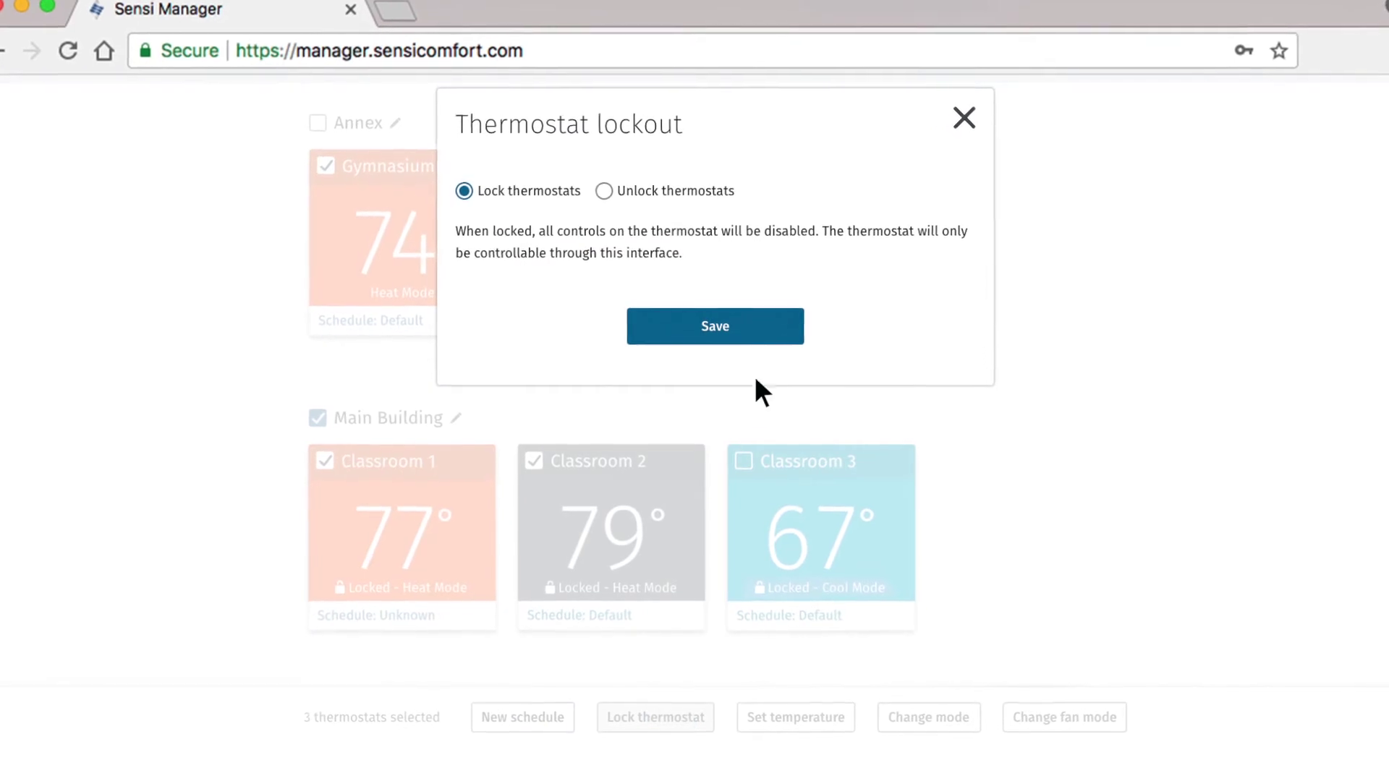
click(767, 332)
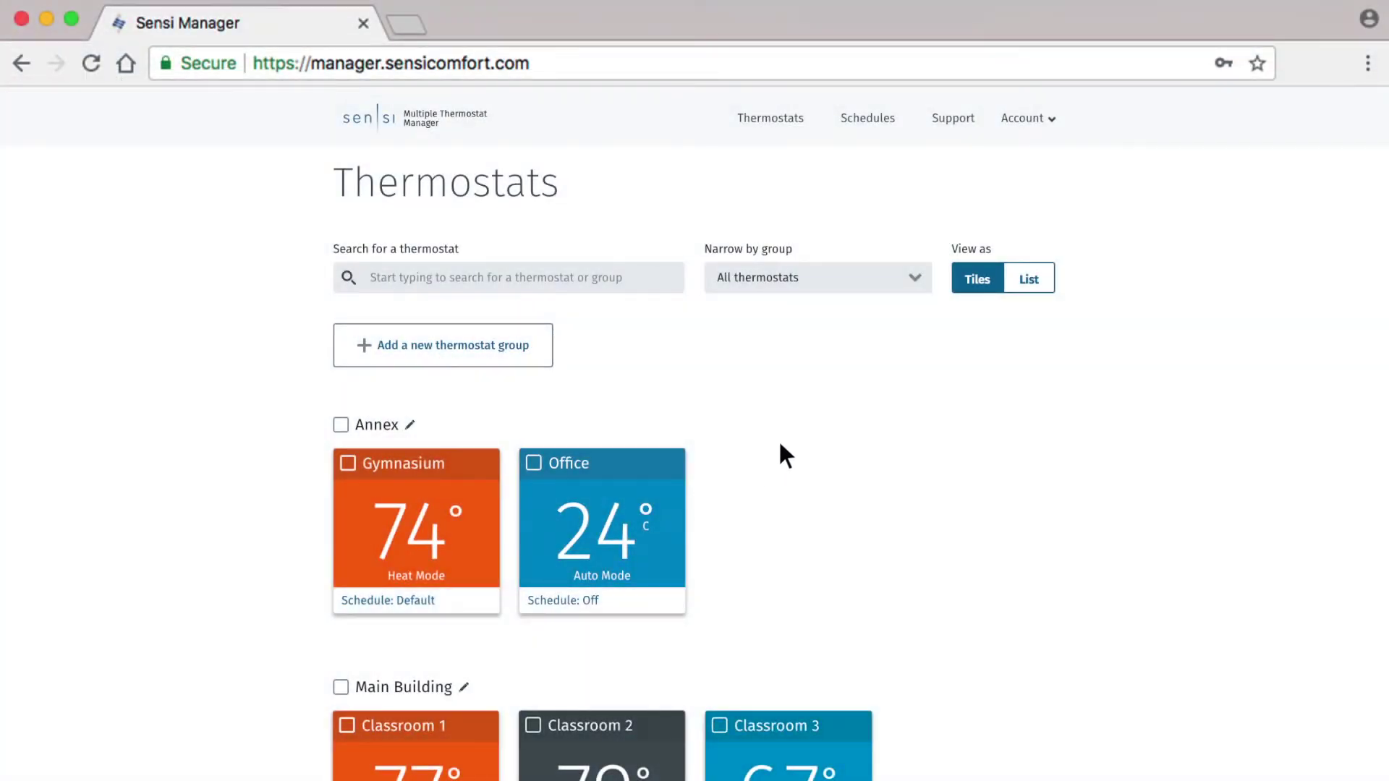
Step: In table view, set the Gymnasium thermostat to Cool mode at 70°
click(1030, 279)
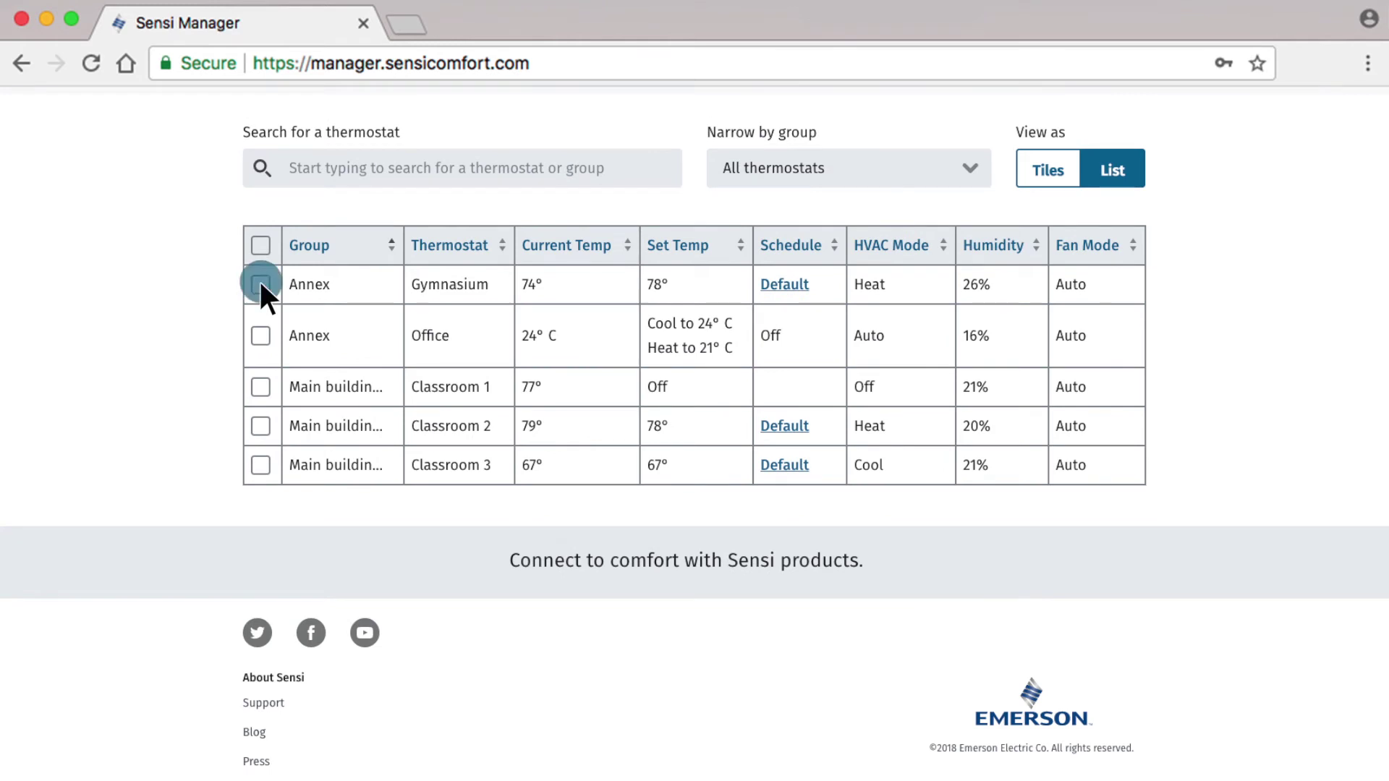
click(260, 284)
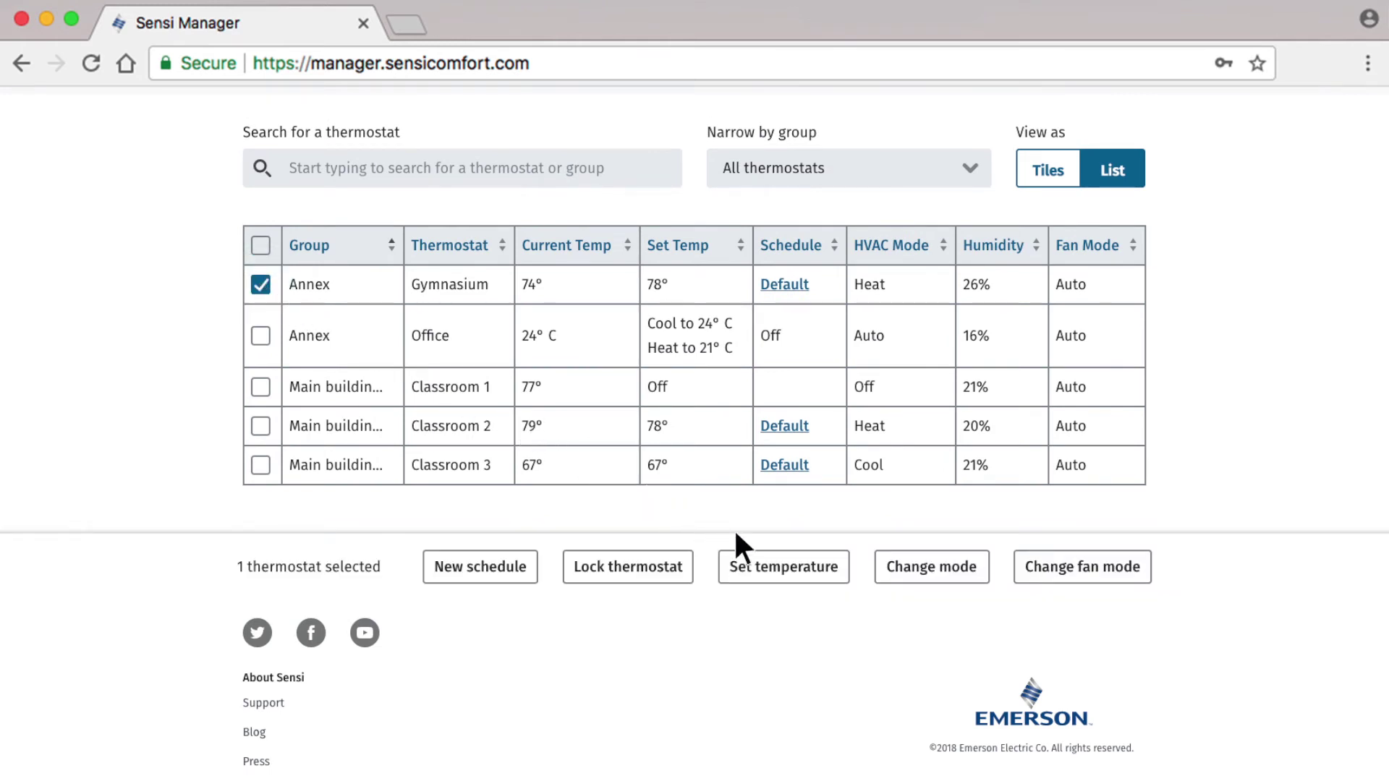
click(805, 567)
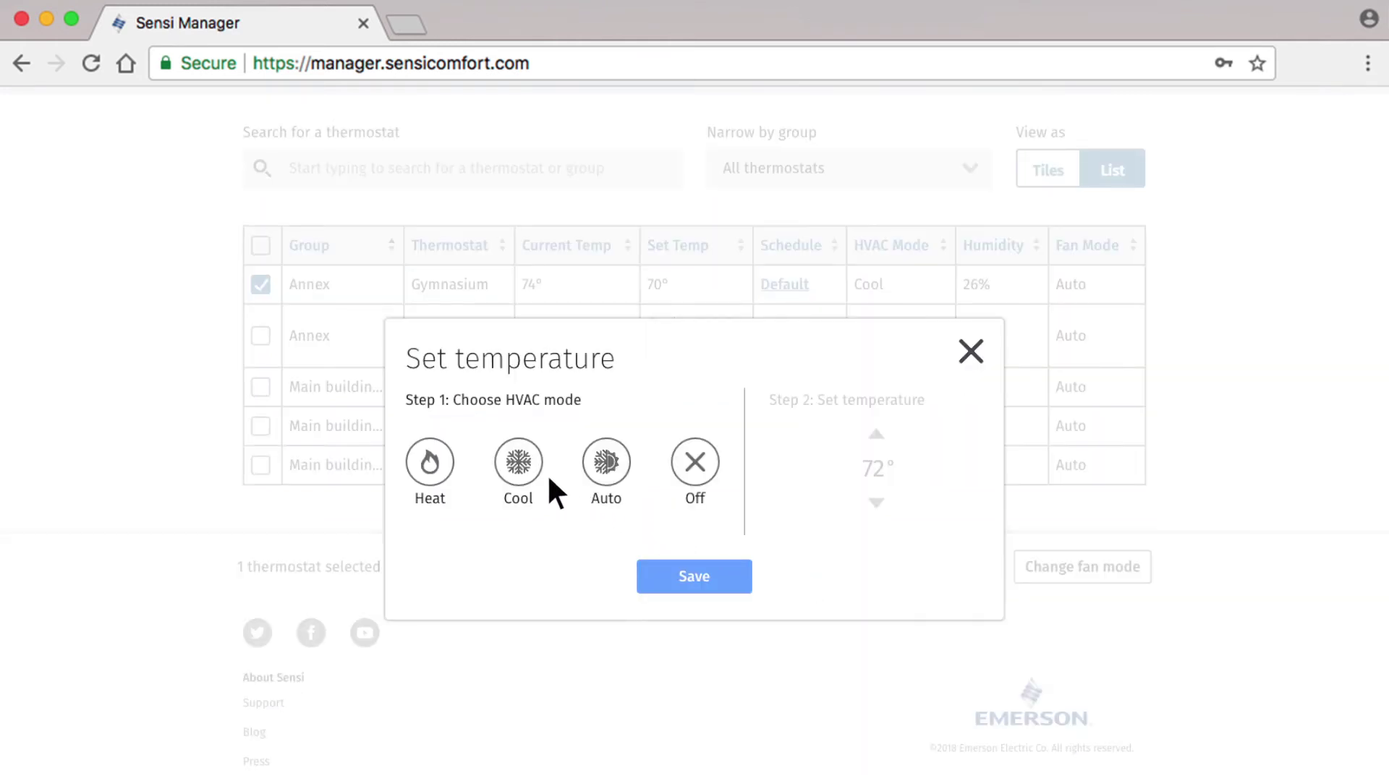
click(519, 470)
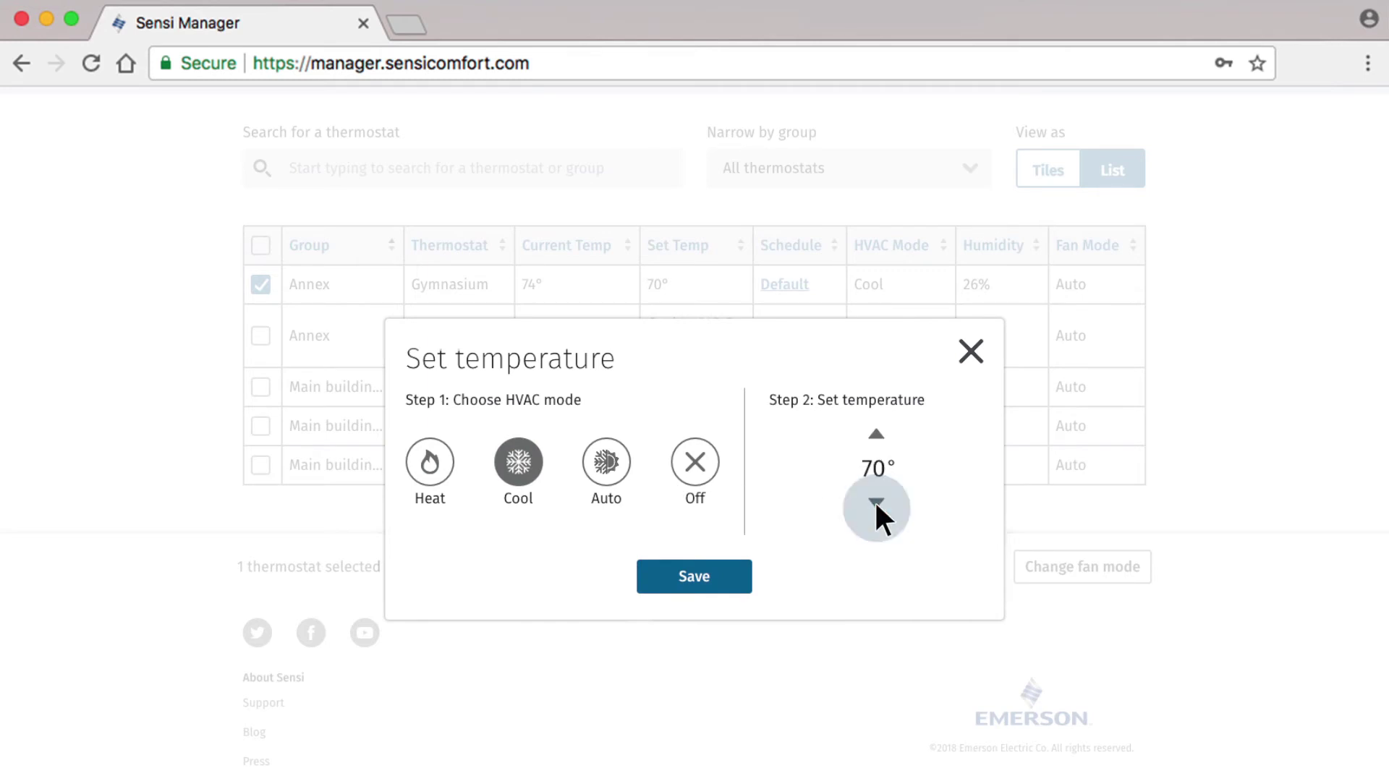
click(691, 577)
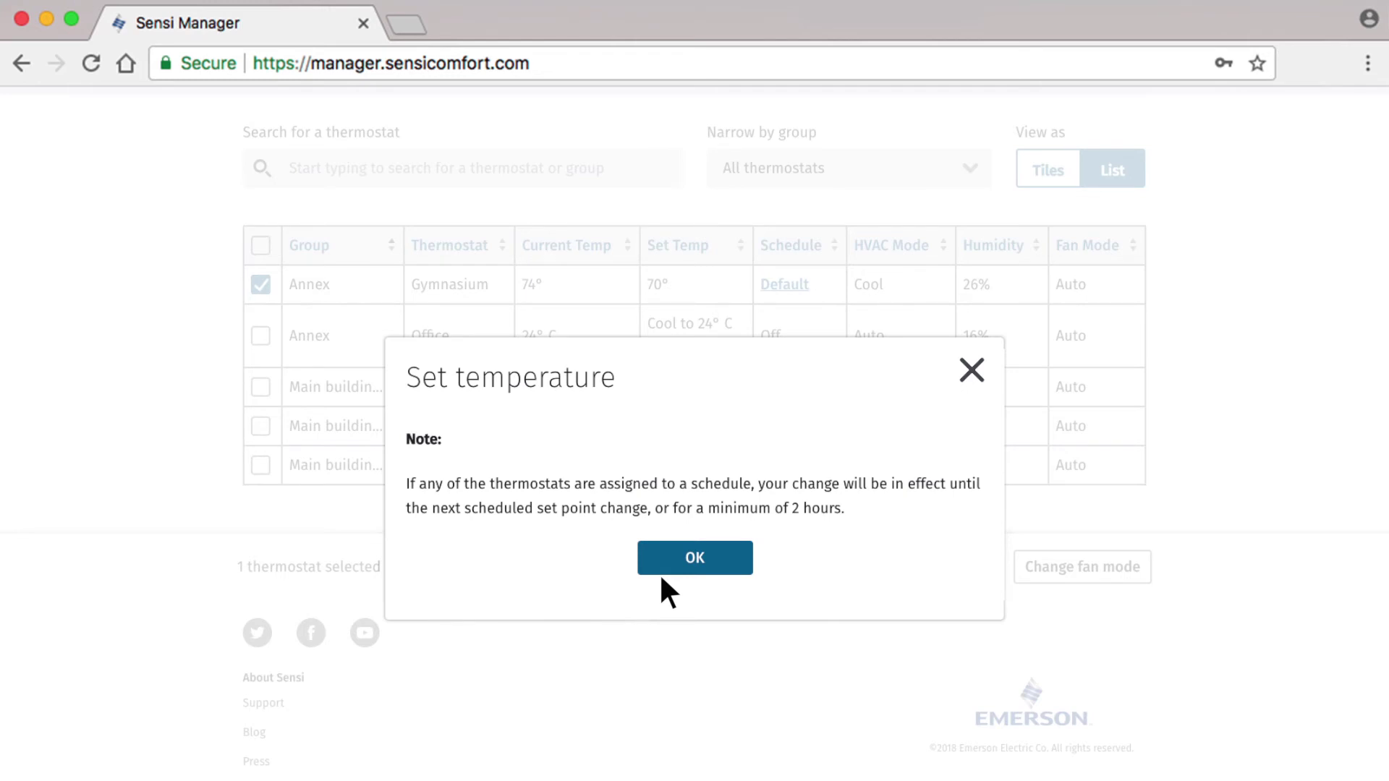
click(725, 557)
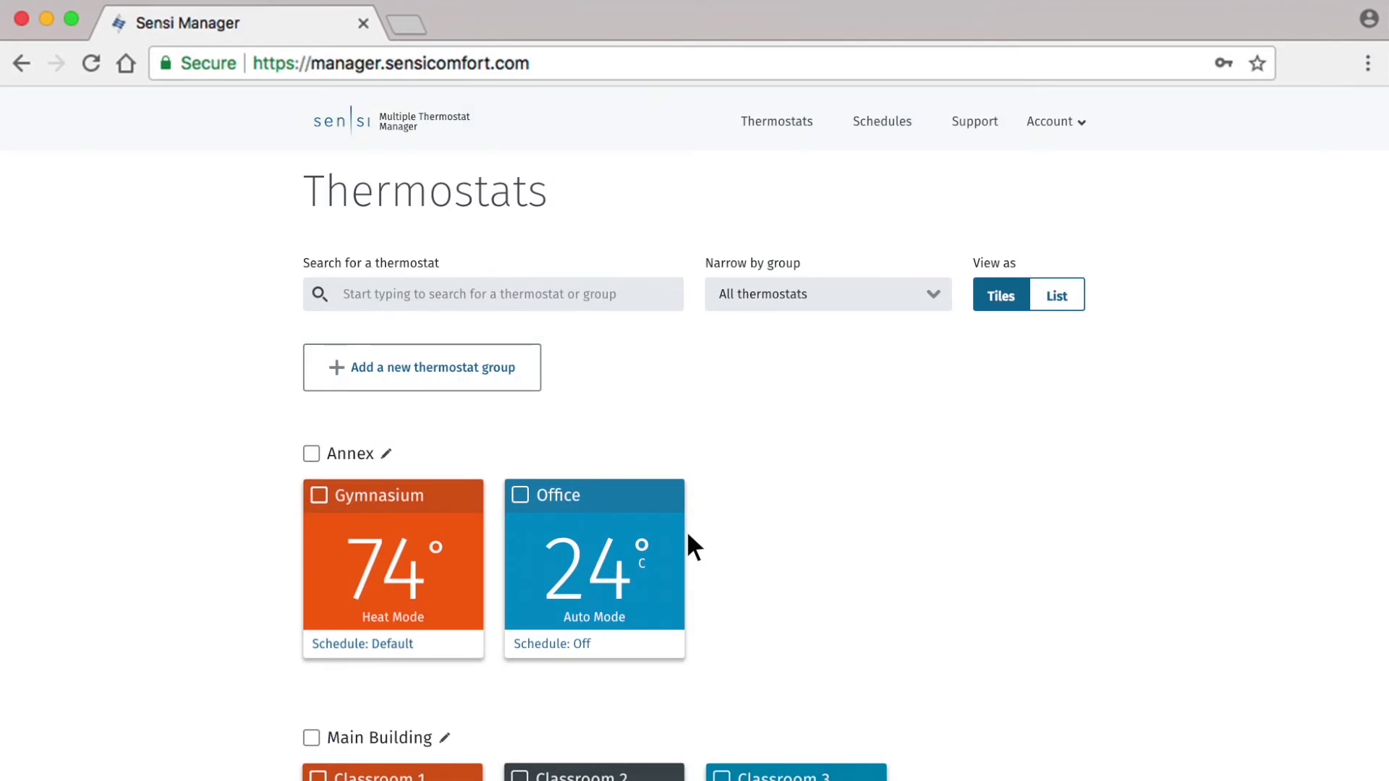
Step: Select every thermostat in the Annex and Main Building groups
scroll(687, 534, down, 3)
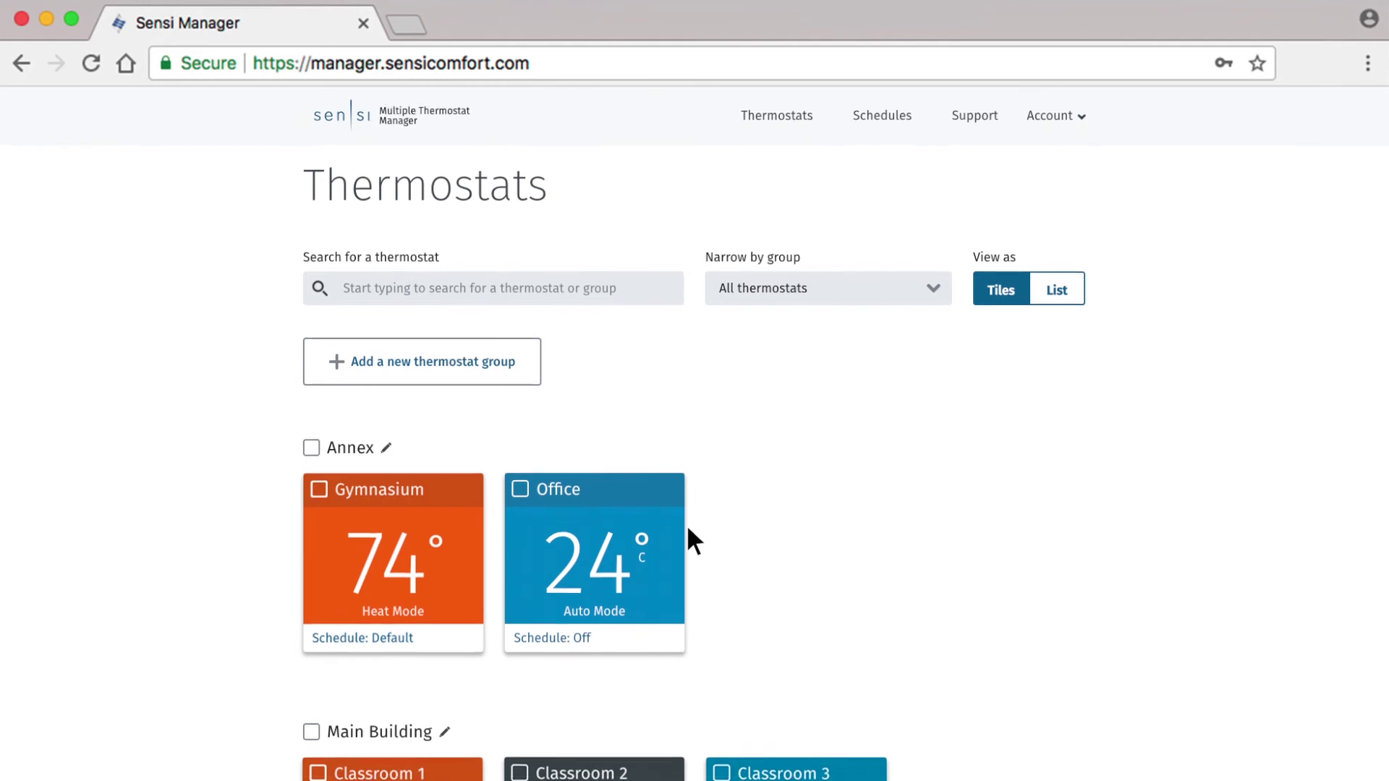
scroll(687, 332, down, 2)
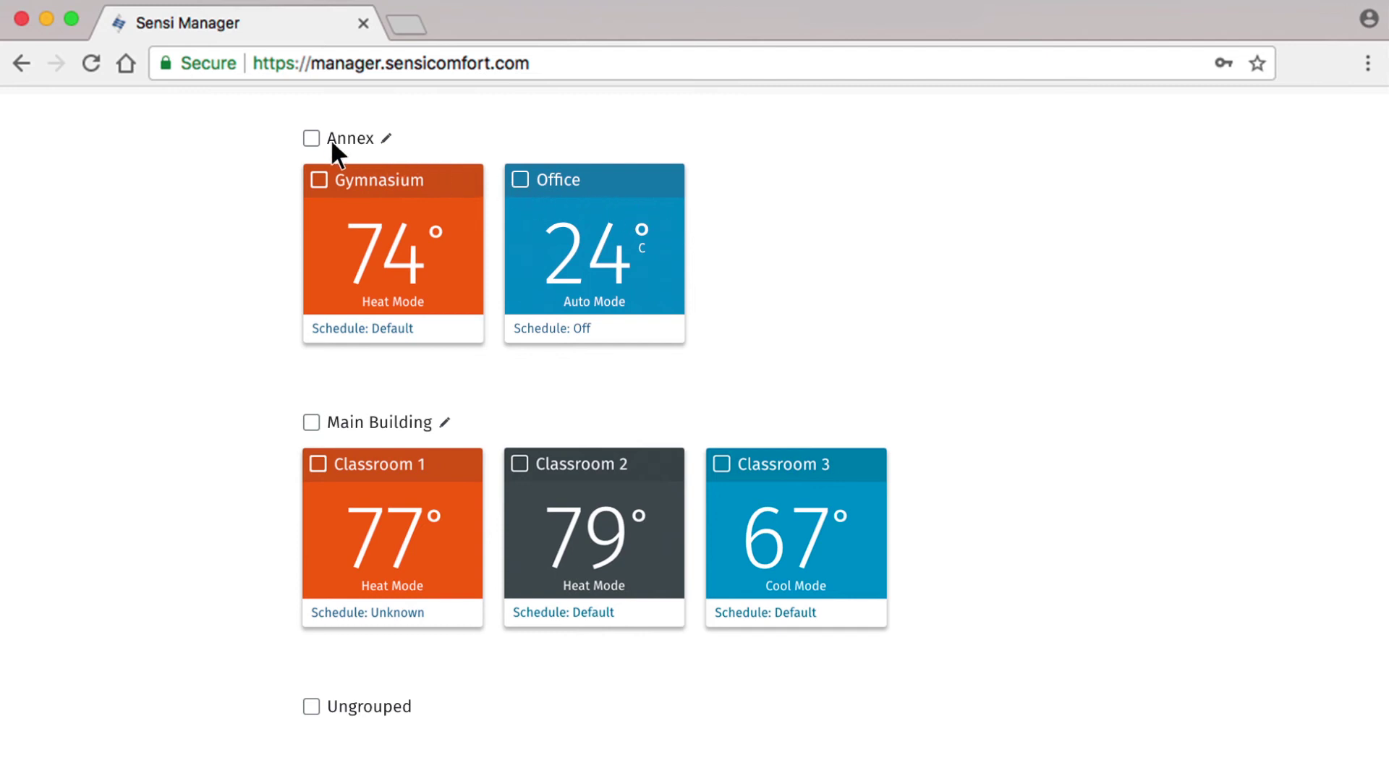
click(311, 138)
click(311, 423)
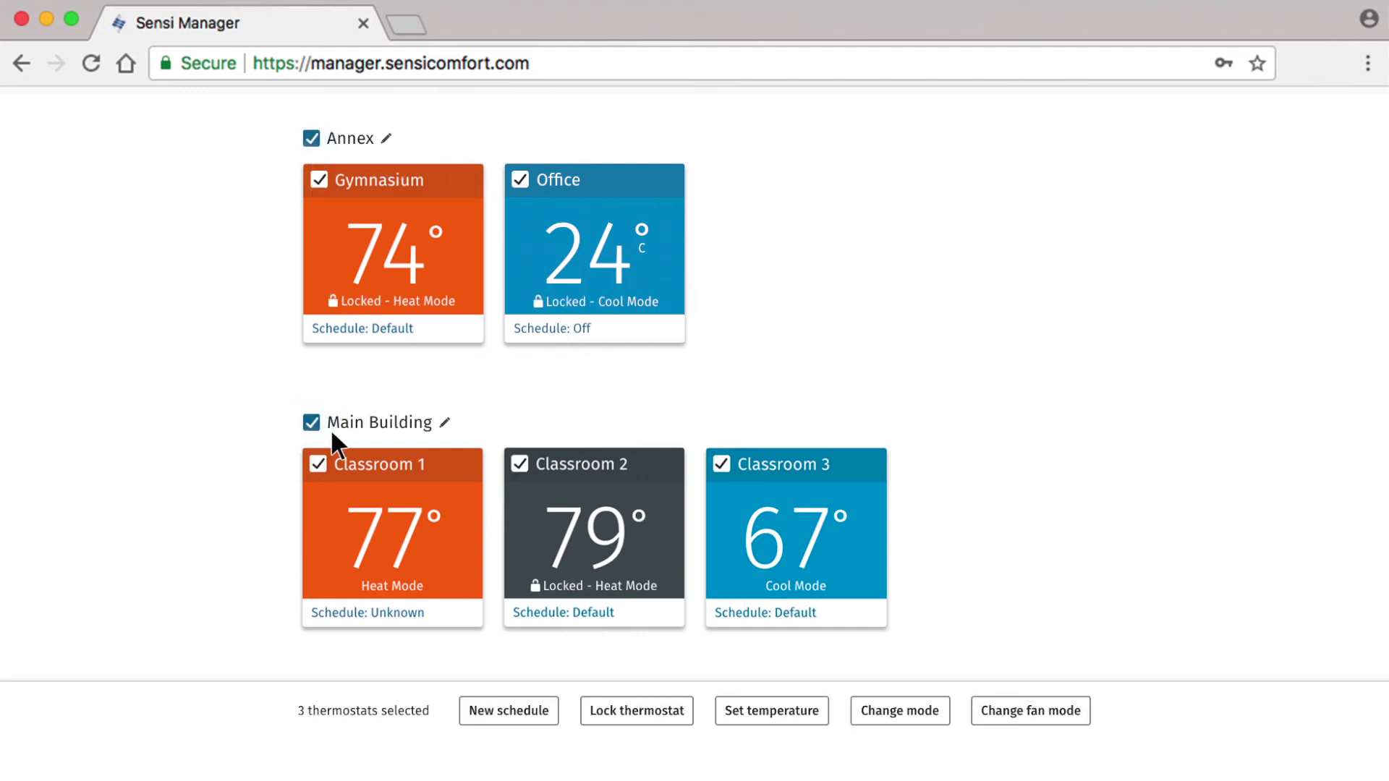
Step: Set the selected thermostats to Auto mode, cooling at 76° and heating at 69°
click(923, 705)
click(618, 237)
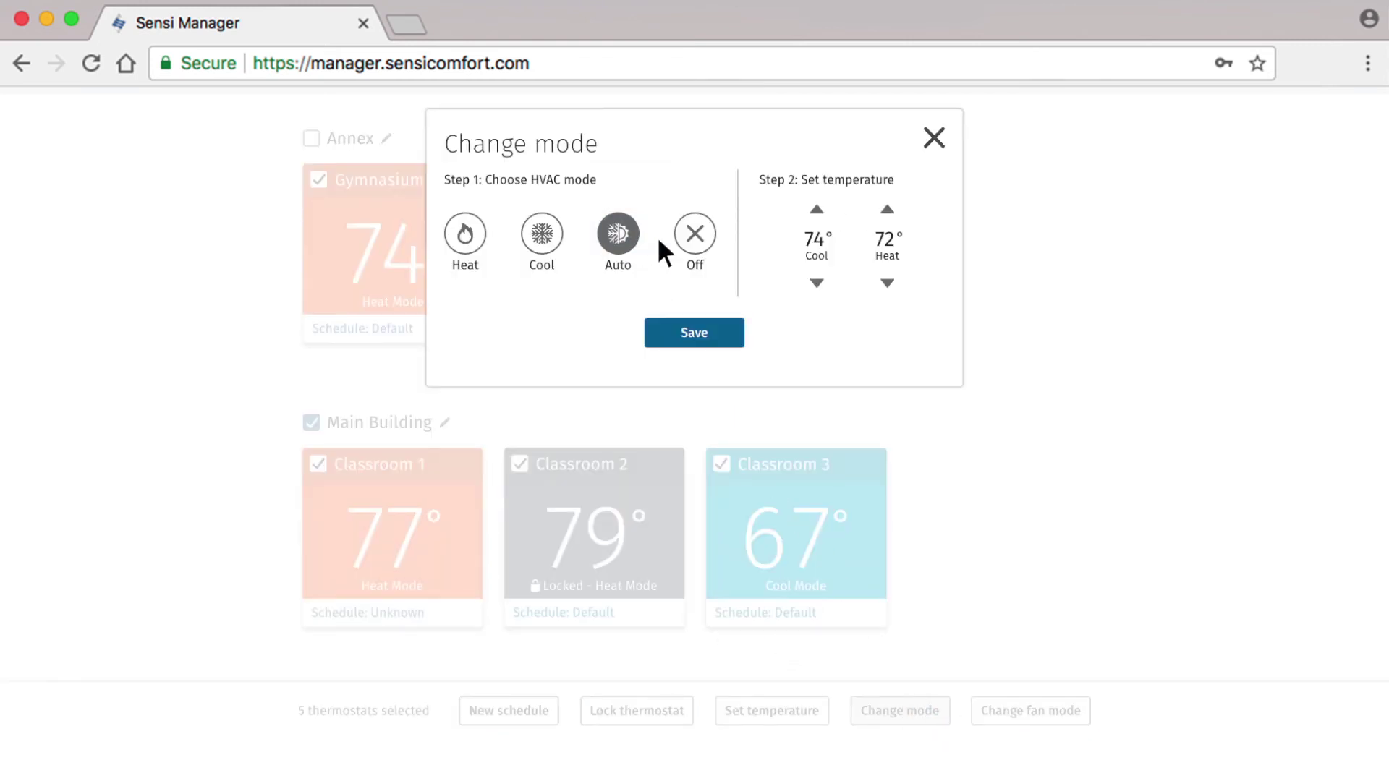
click(816, 210)
click(887, 283)
click(887, 283)
click(886, 283)
click(726, 341)
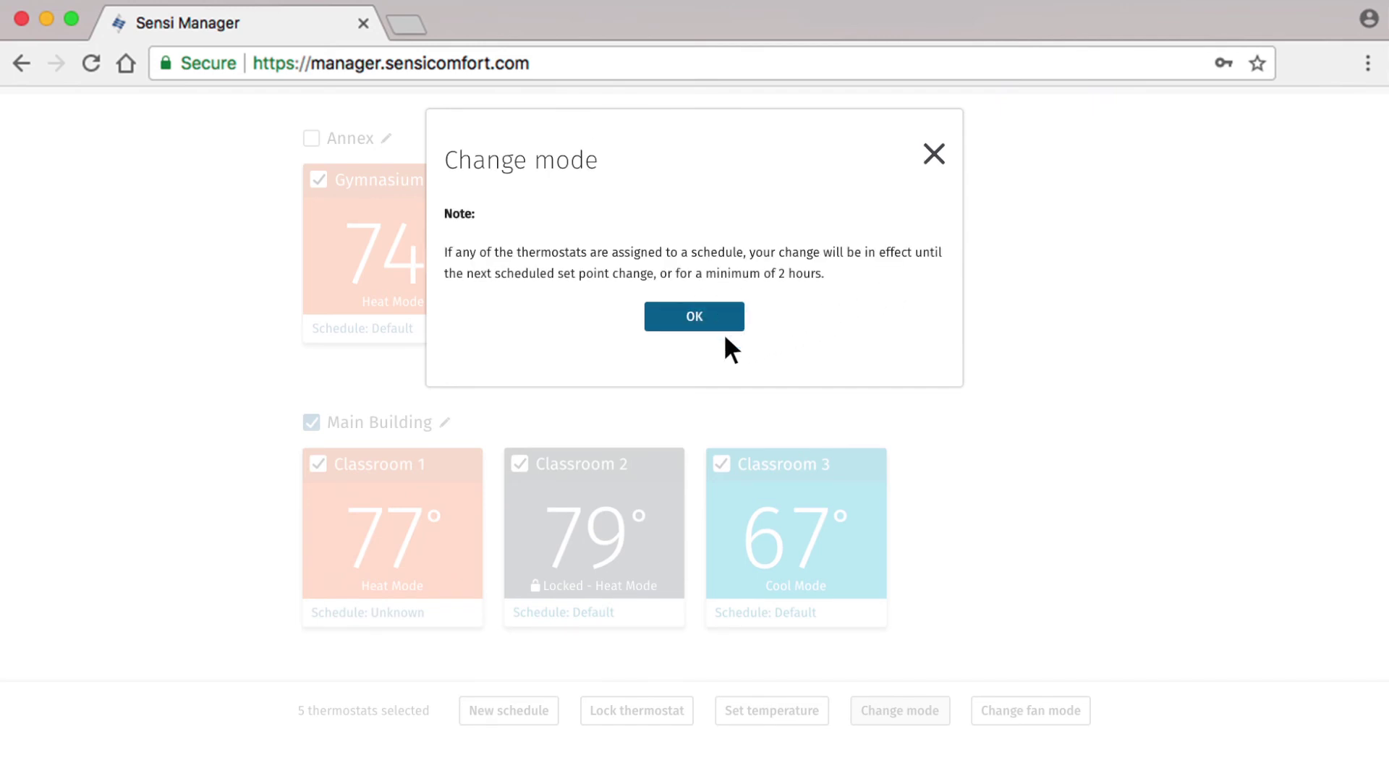
click(664, 323)
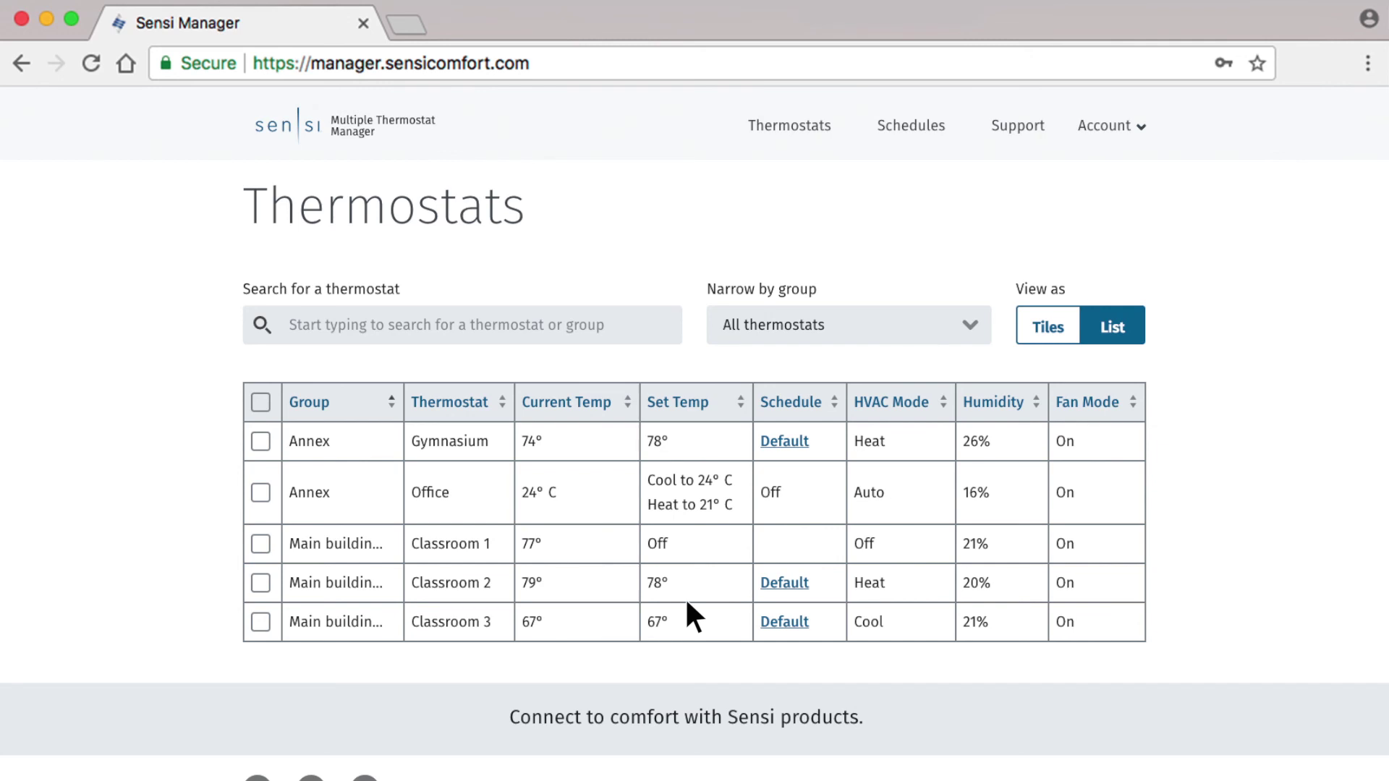
Step: Select all five thermostats in the table and set their fan mode to Auto
scroll(686, 603, down, 3)
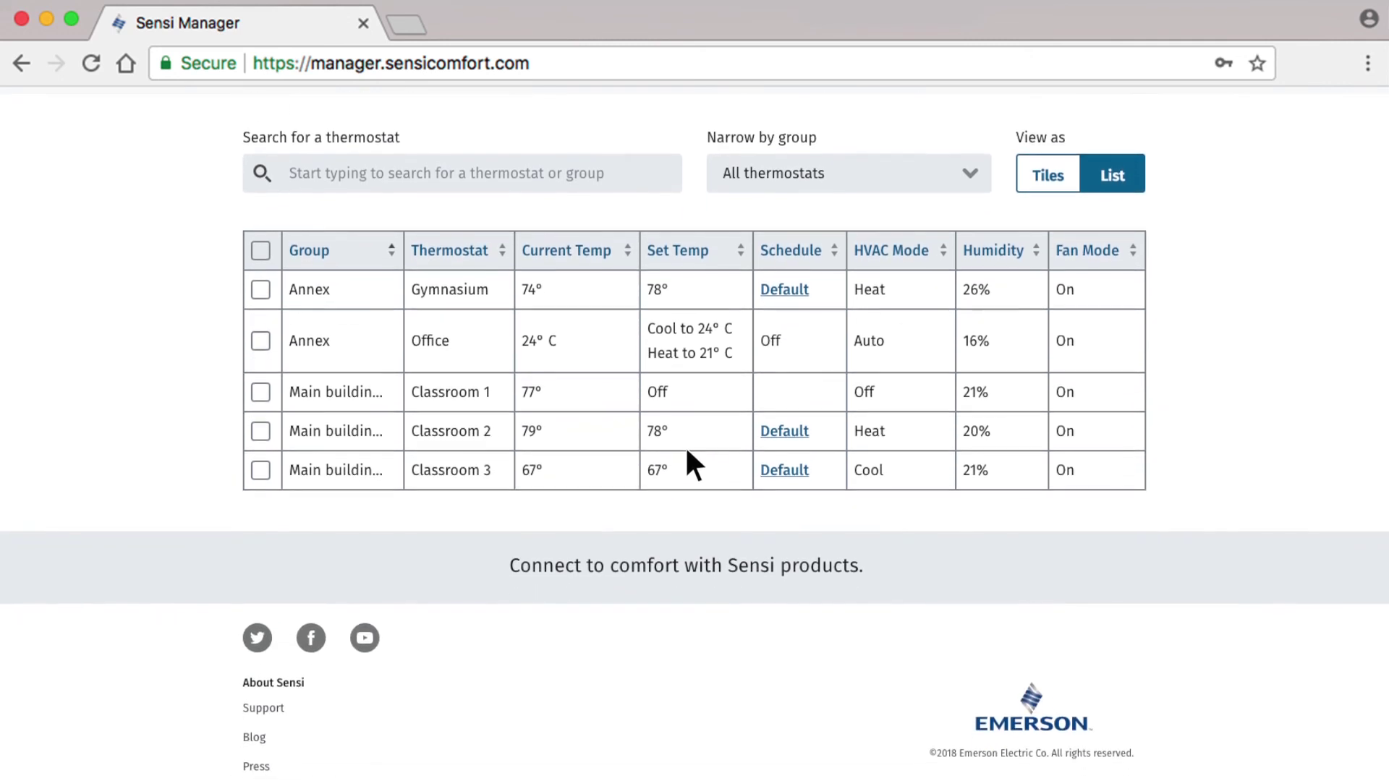
click(261, 250)
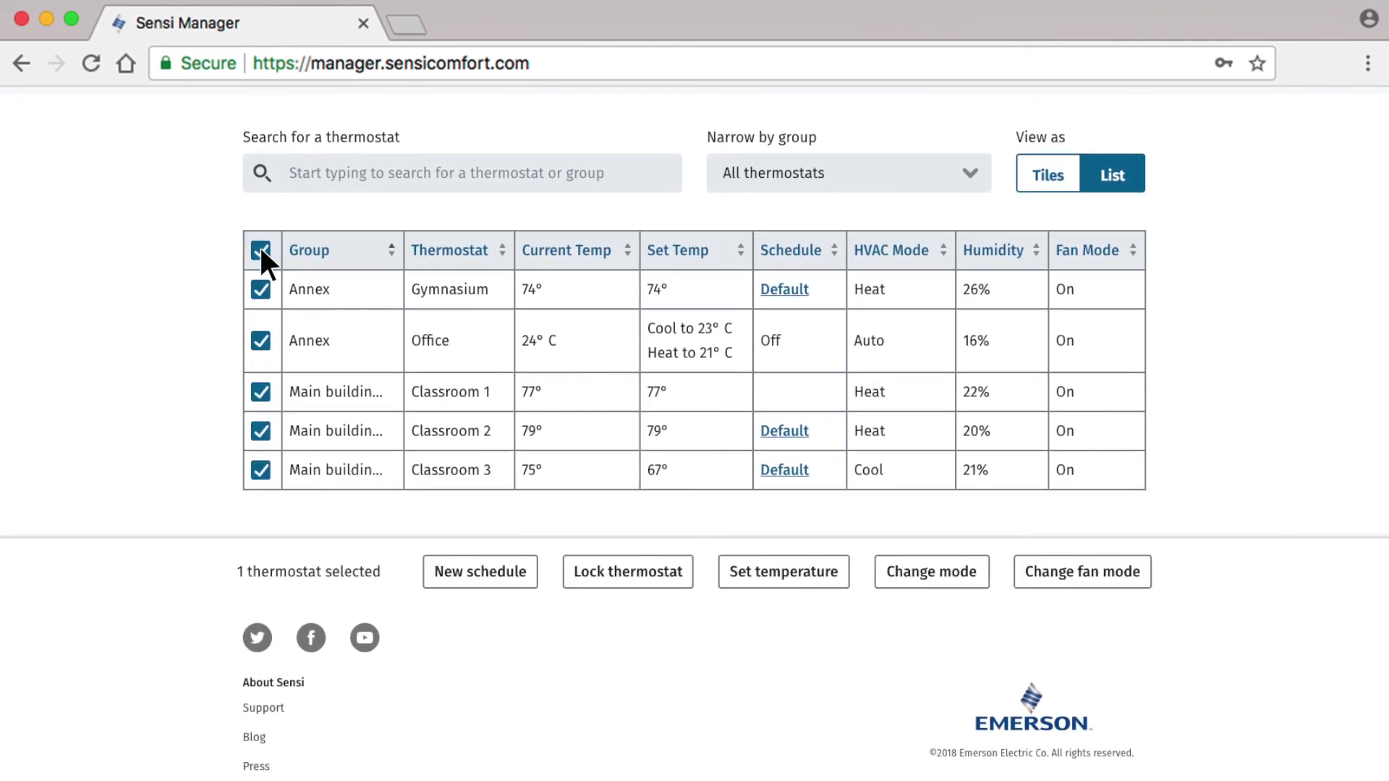
click(1125, 579)
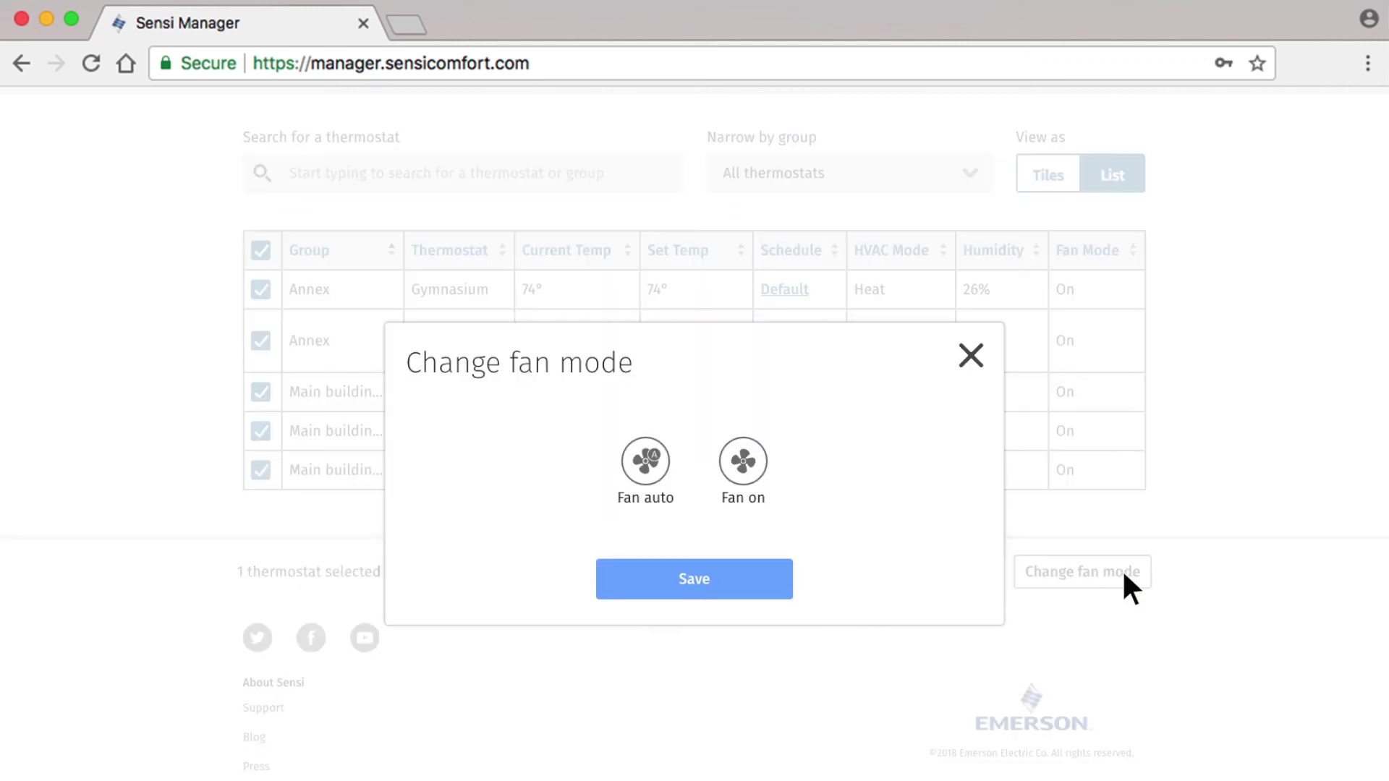
click(644, 467)
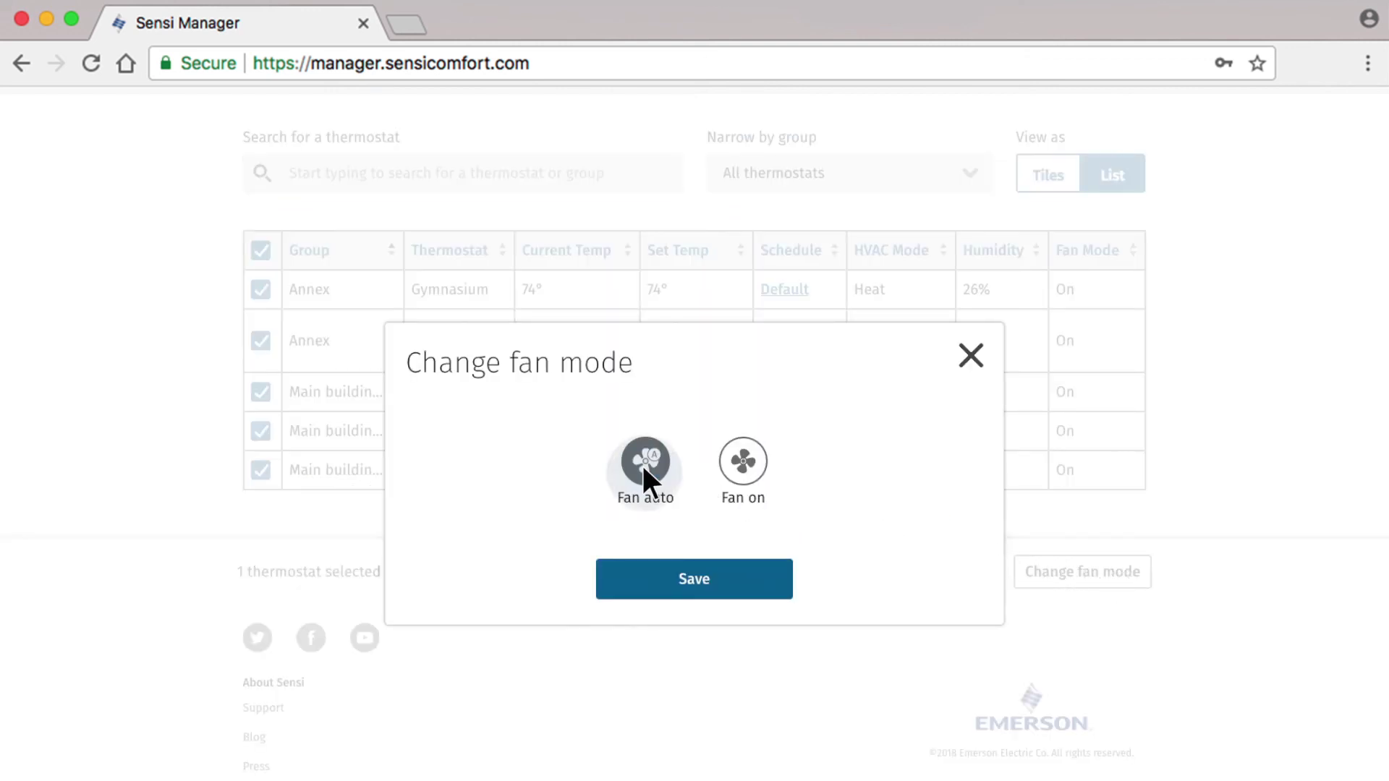
click(644, 571)
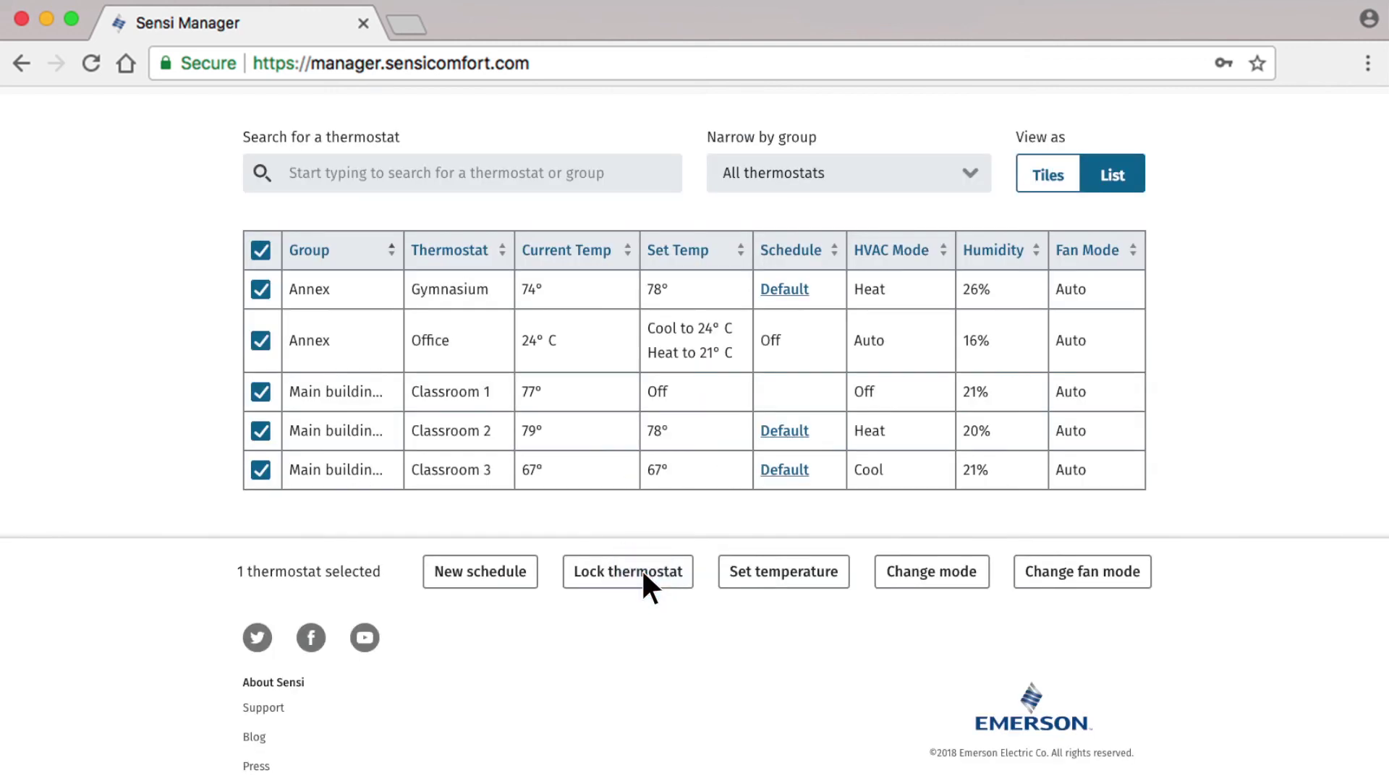